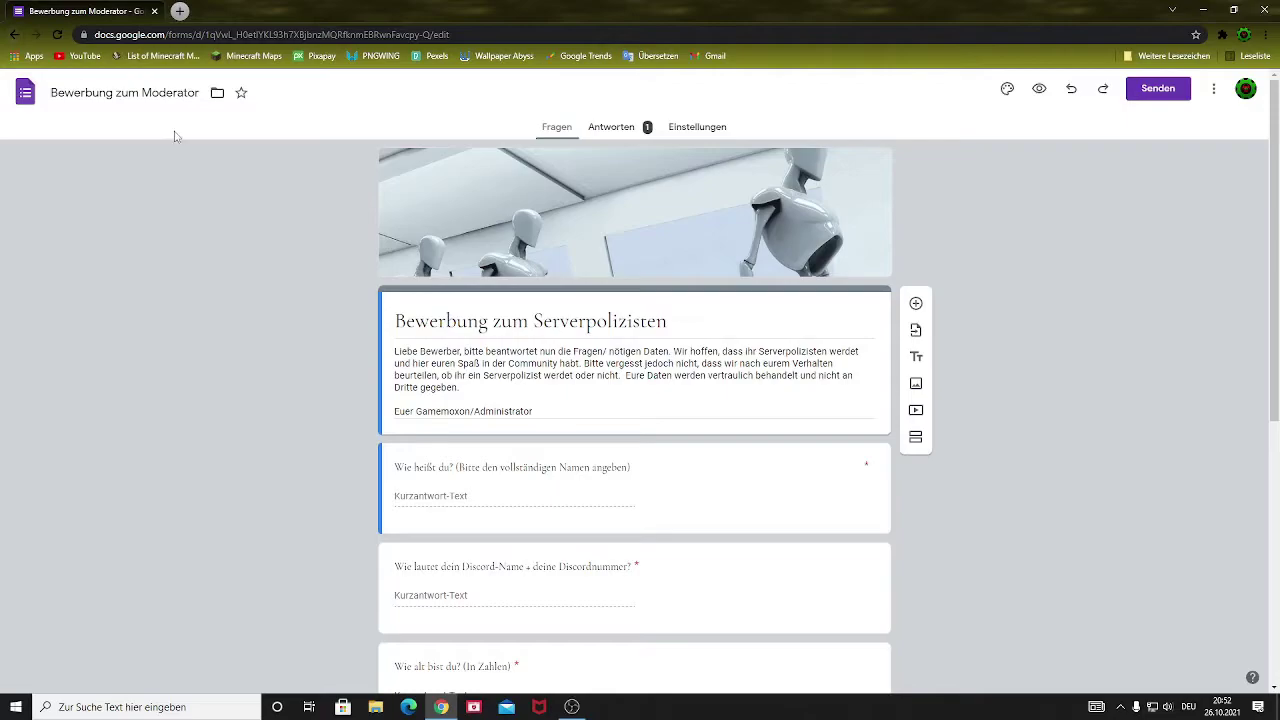
Leave the open application form and create a new blank form from the template gallery.
click(14, 34)
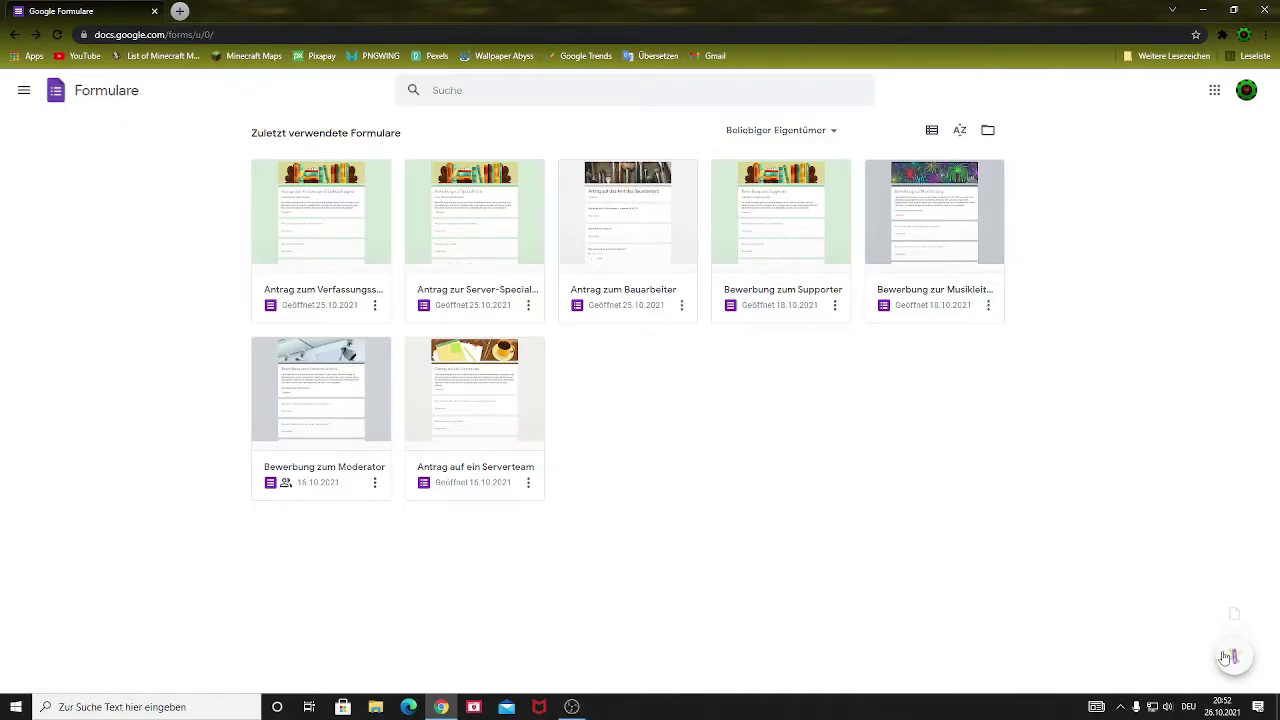
mouse_move(1234, 658)
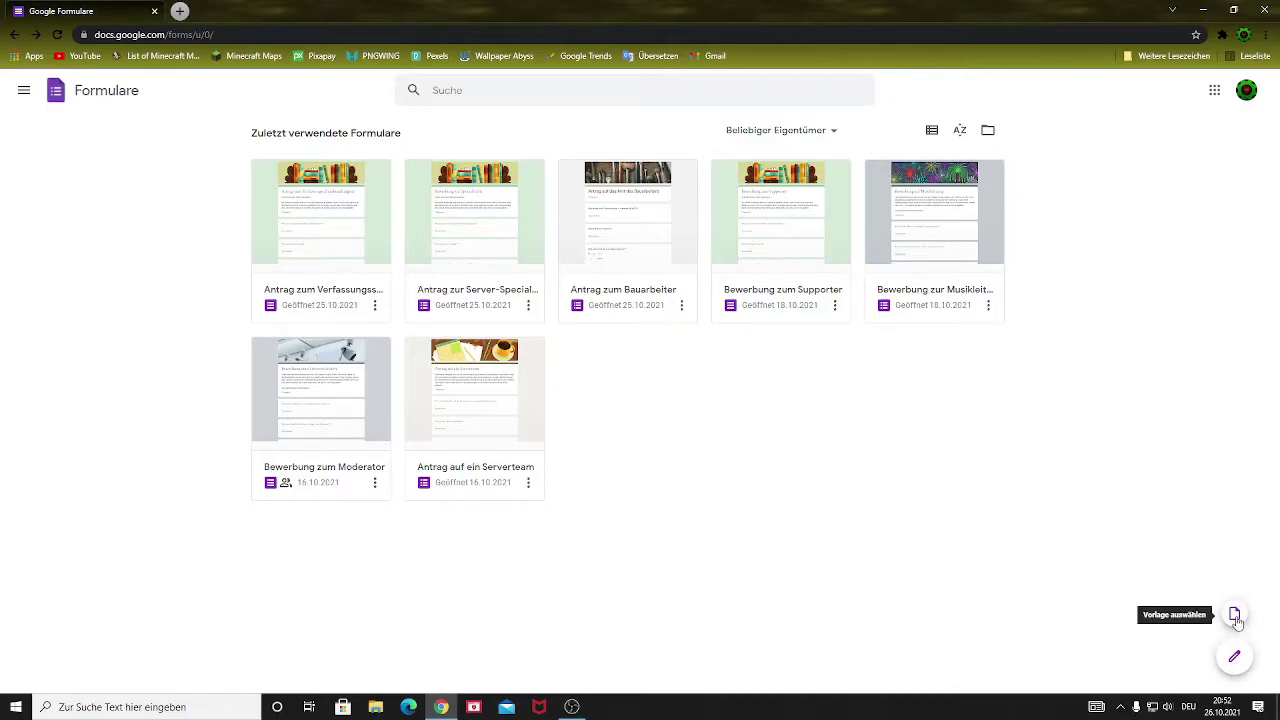
click(1234, 615)
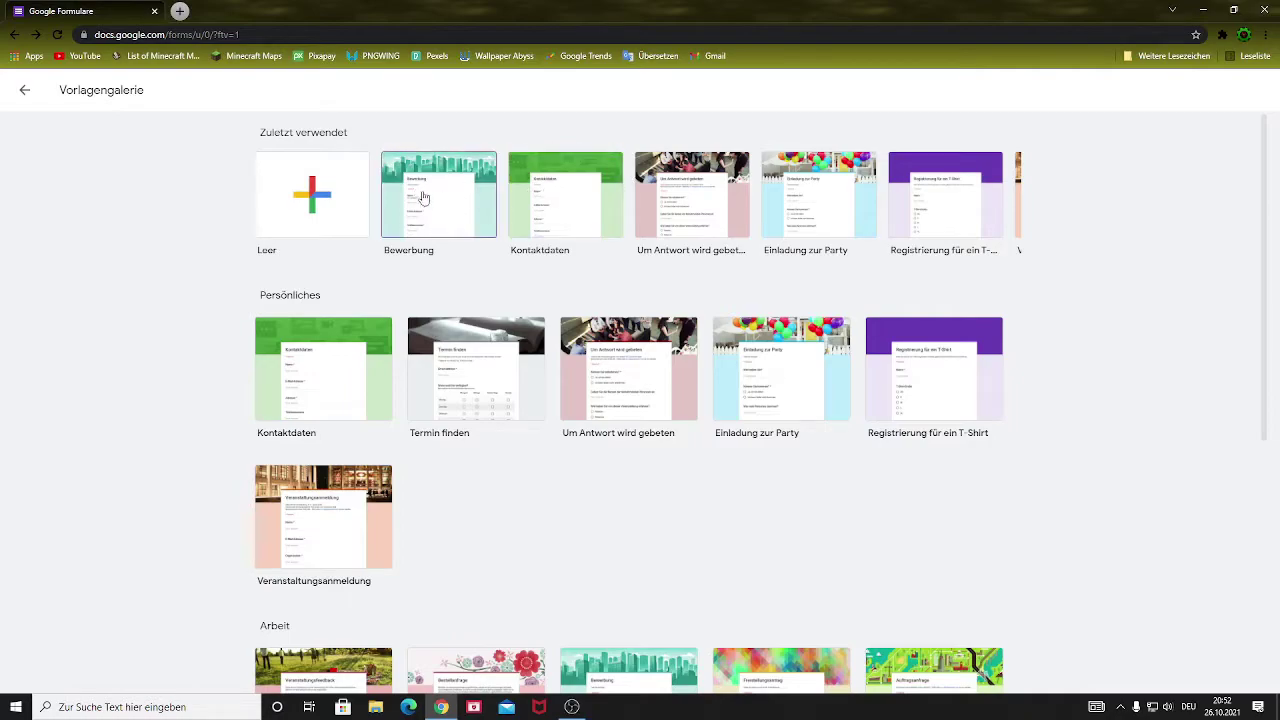
click(292, 191)
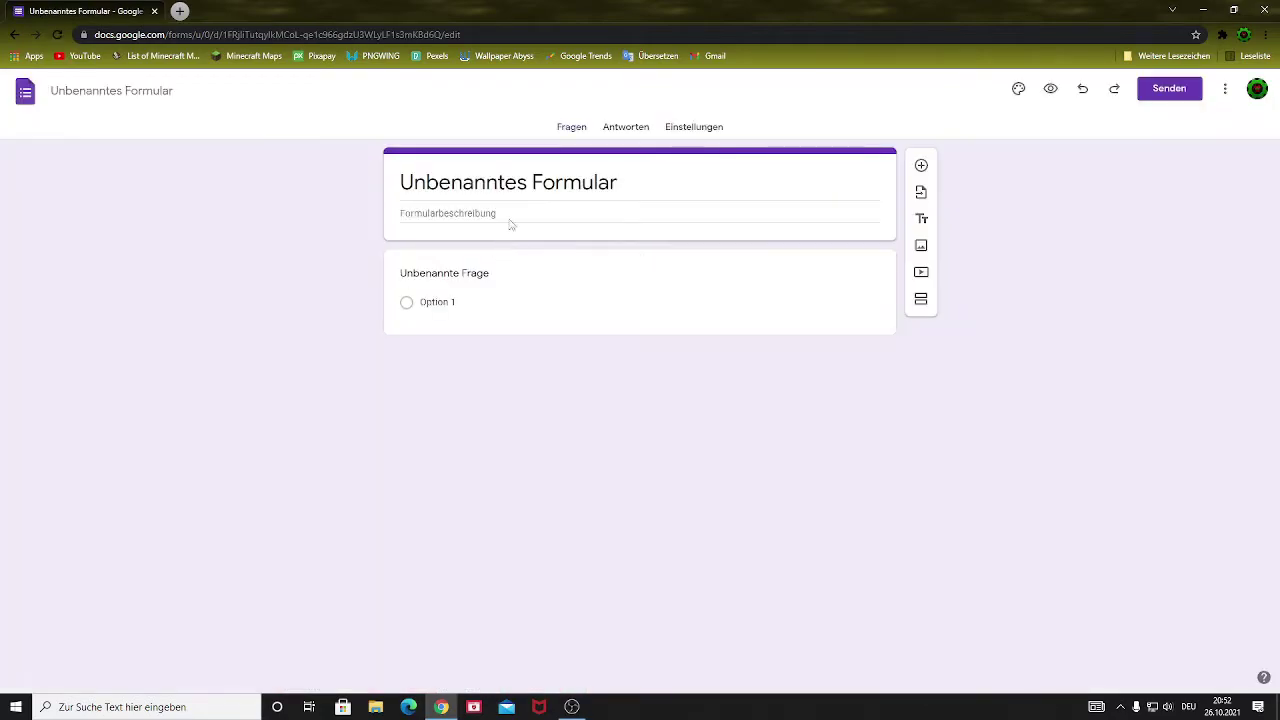
Title the form "Bewerbung" and give it the description "Bewerbung zum Moderator".
key(BackSpace)
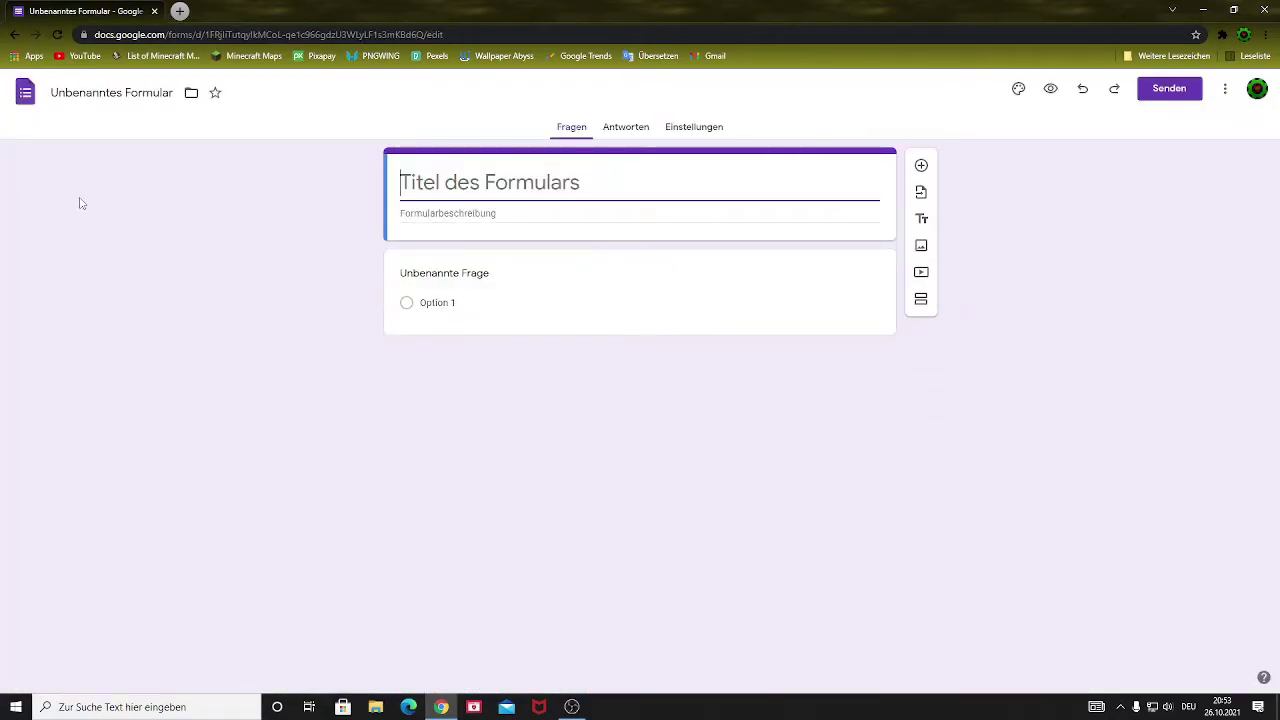
text(Bewerbung)
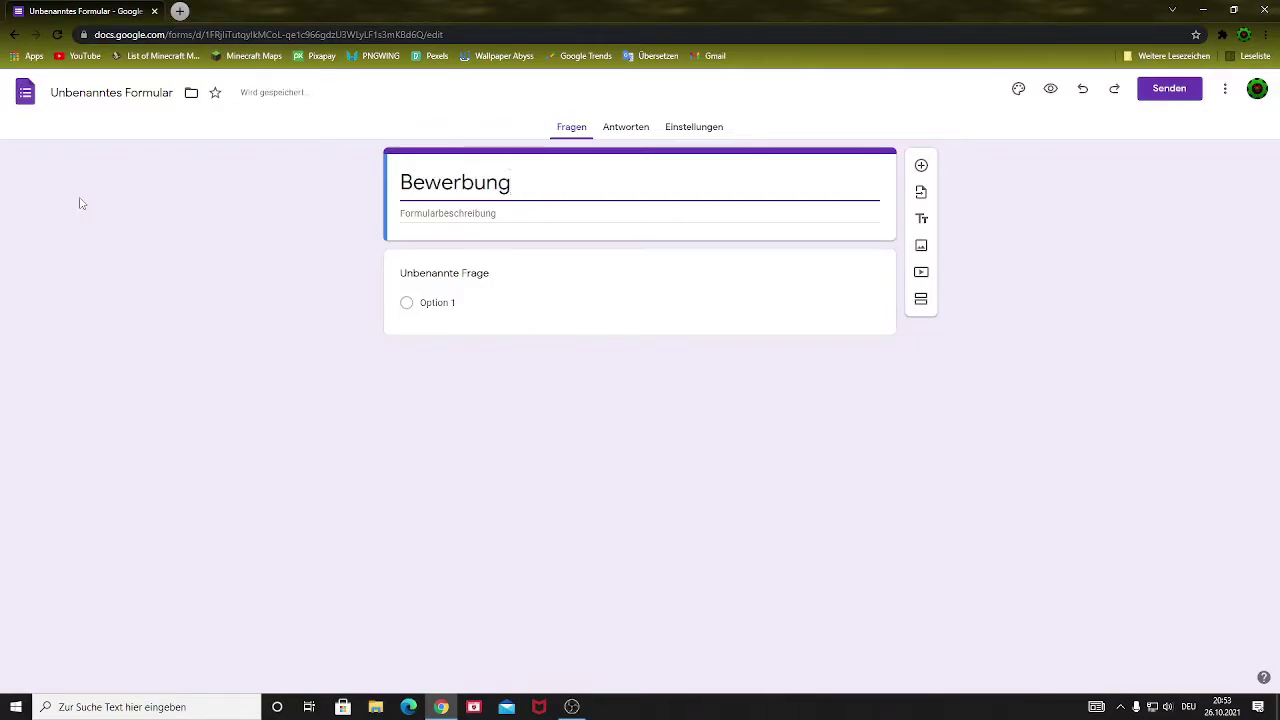
click(493, 213)
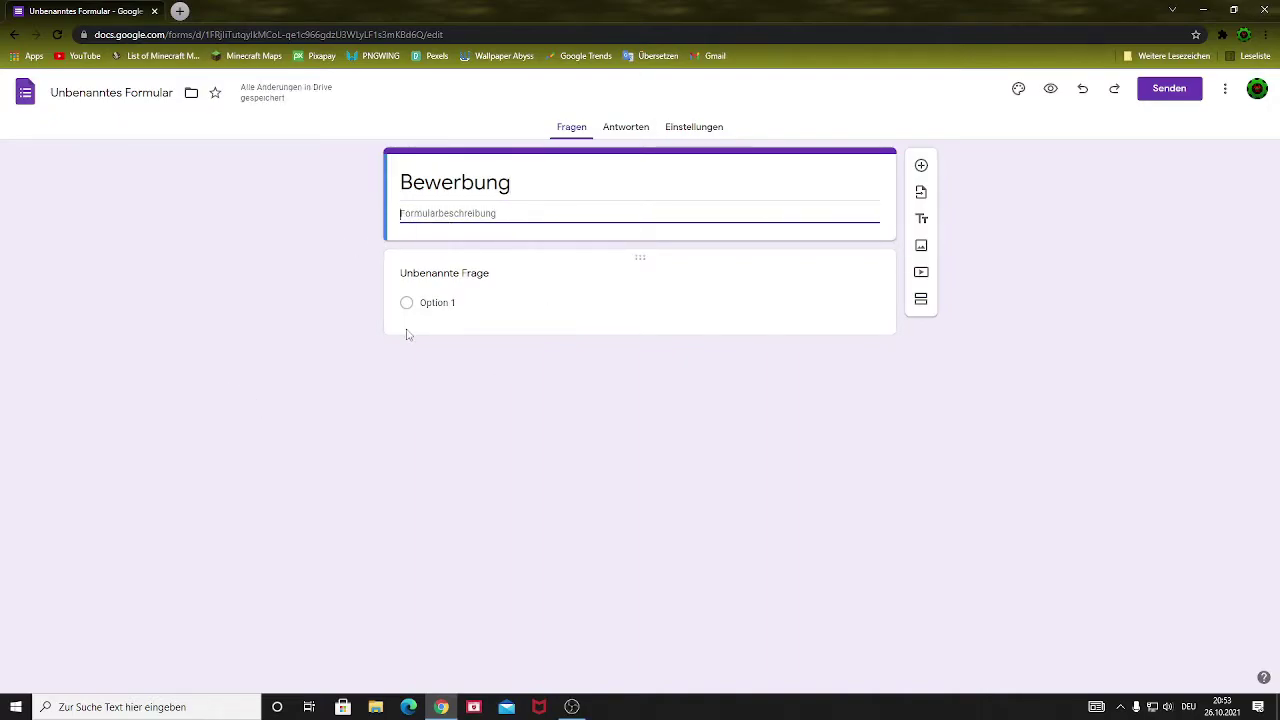
text(D)
text(ewerbung zum Mop)
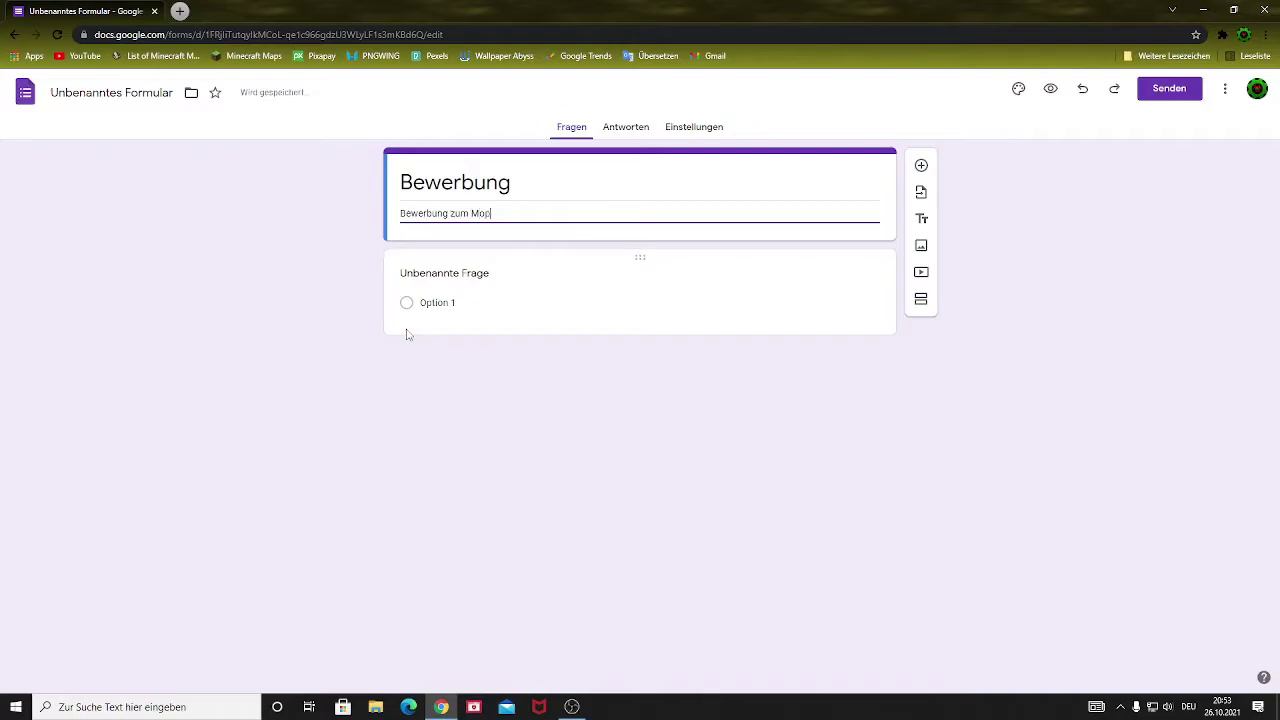
key(BackSpace)
text(derator)
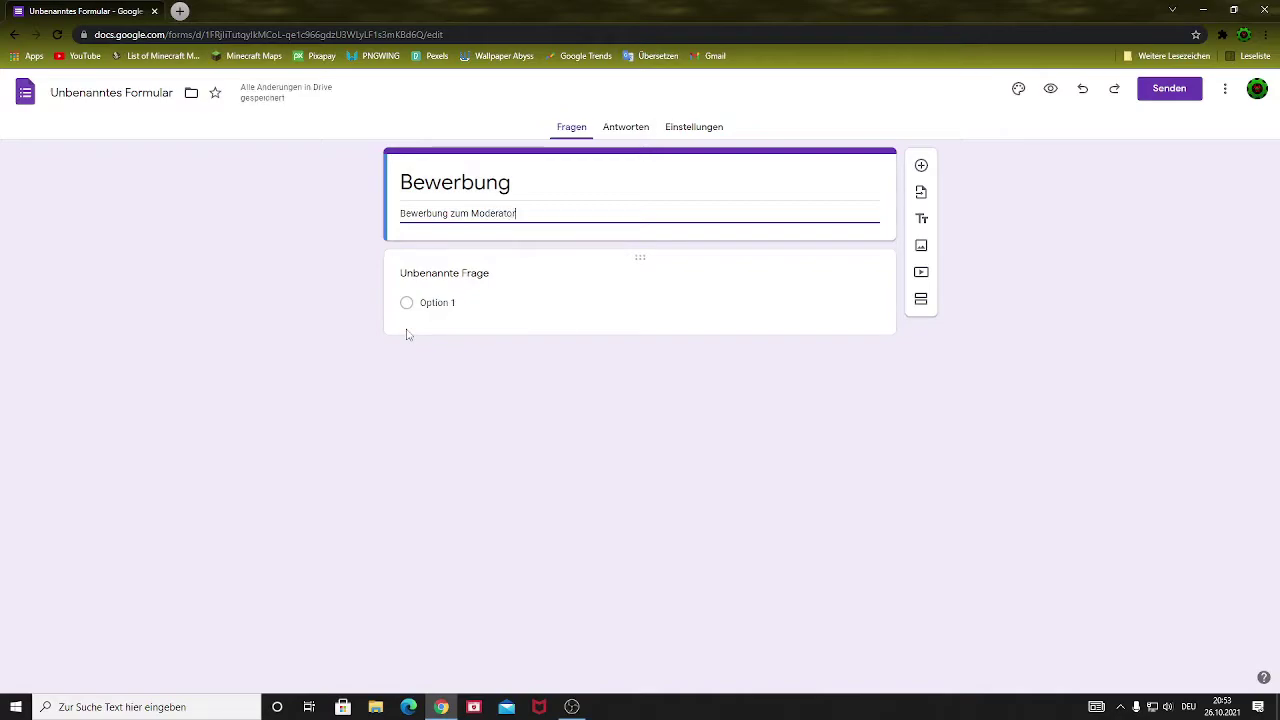
click(636, 385)
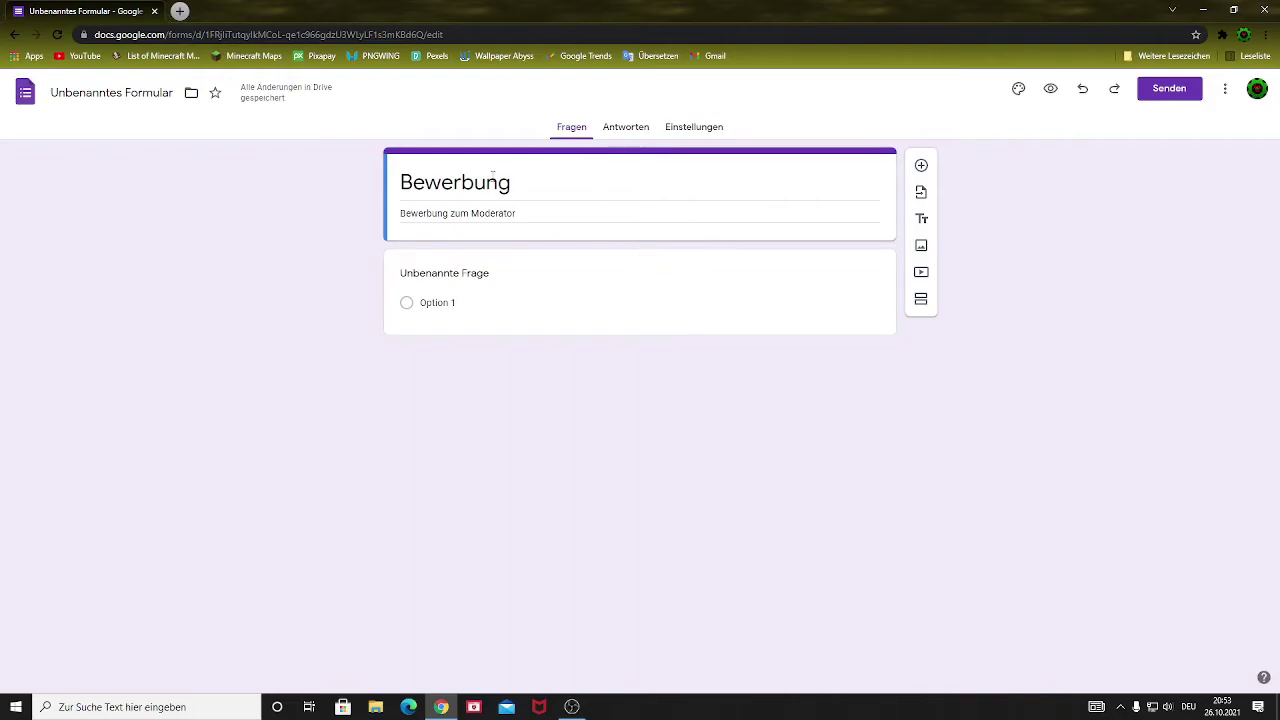
Turn the first question into a required short-answer (Kurzantwort) question reading "Wie heißt du?".
click(410, 270)
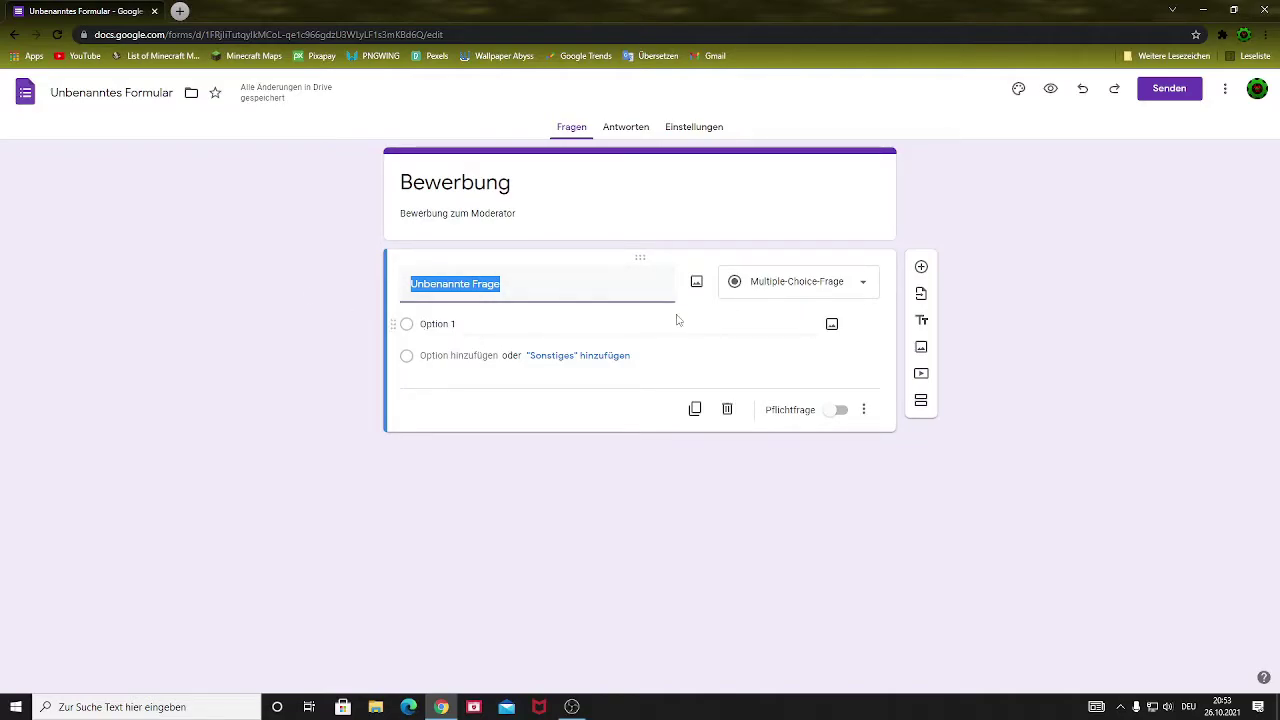
click(820, 288)
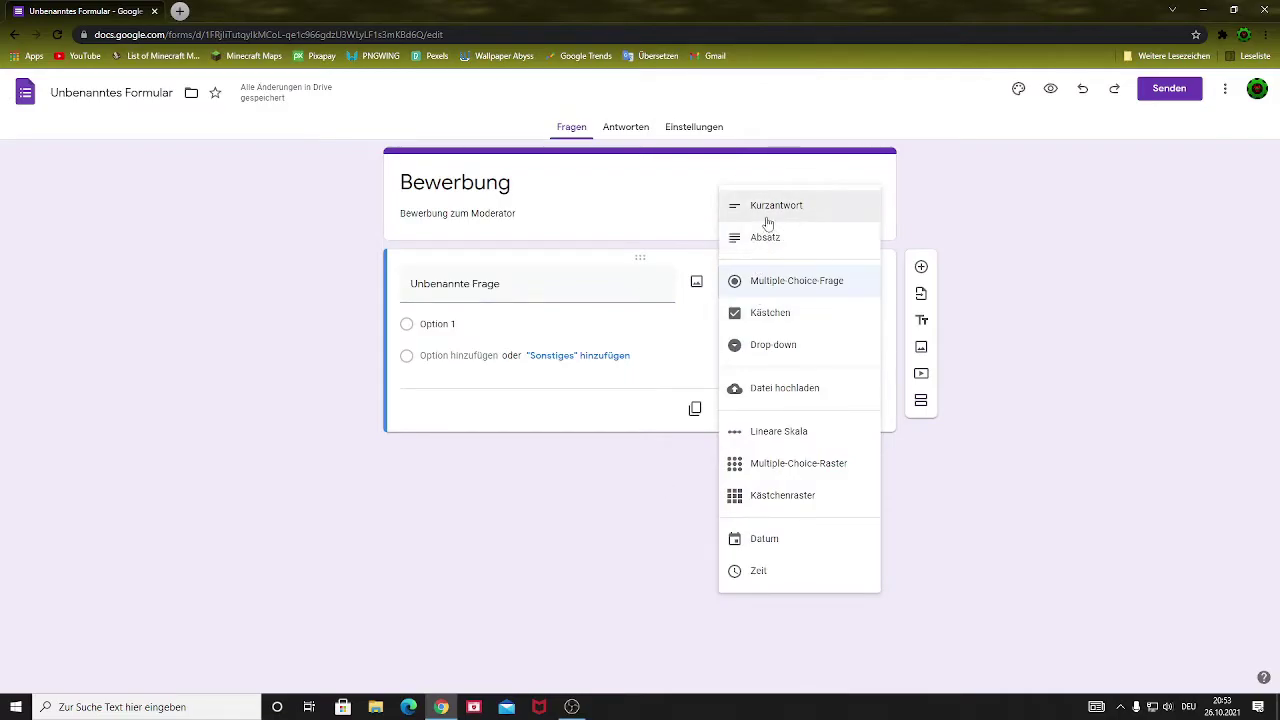
click(757, 218)
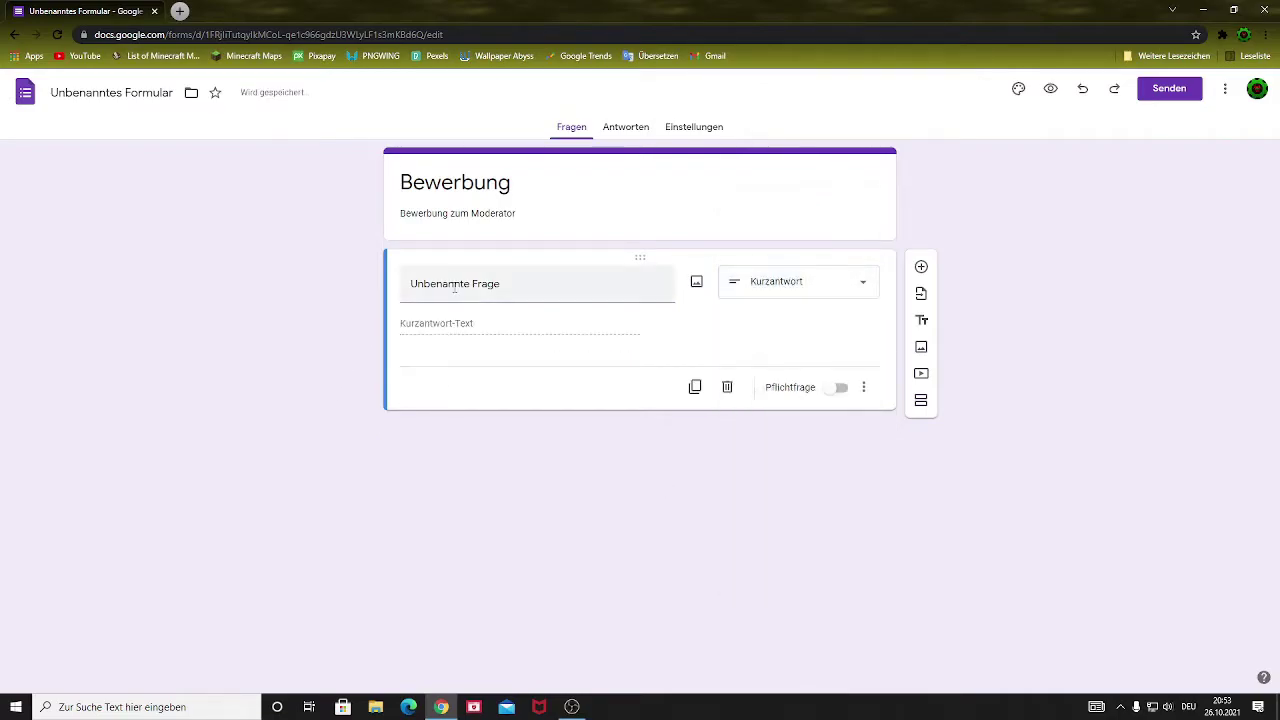
key(BackSpace)
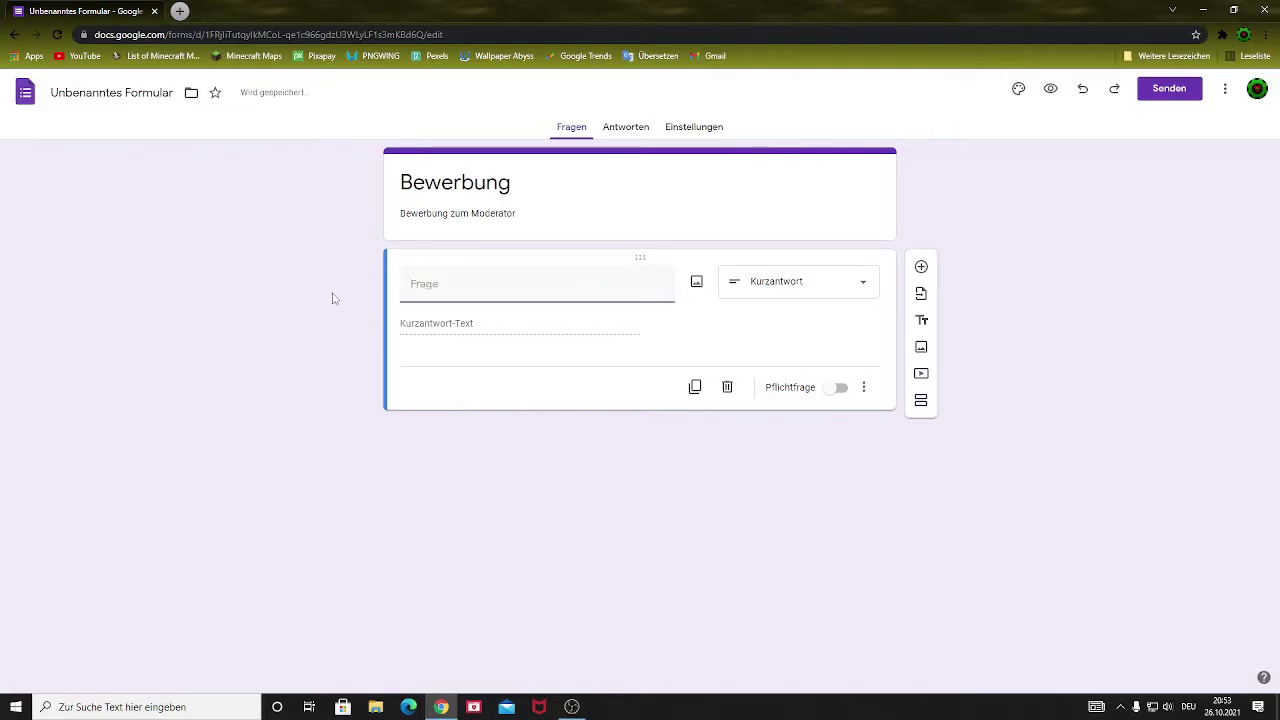
text(Wie heißt du?)
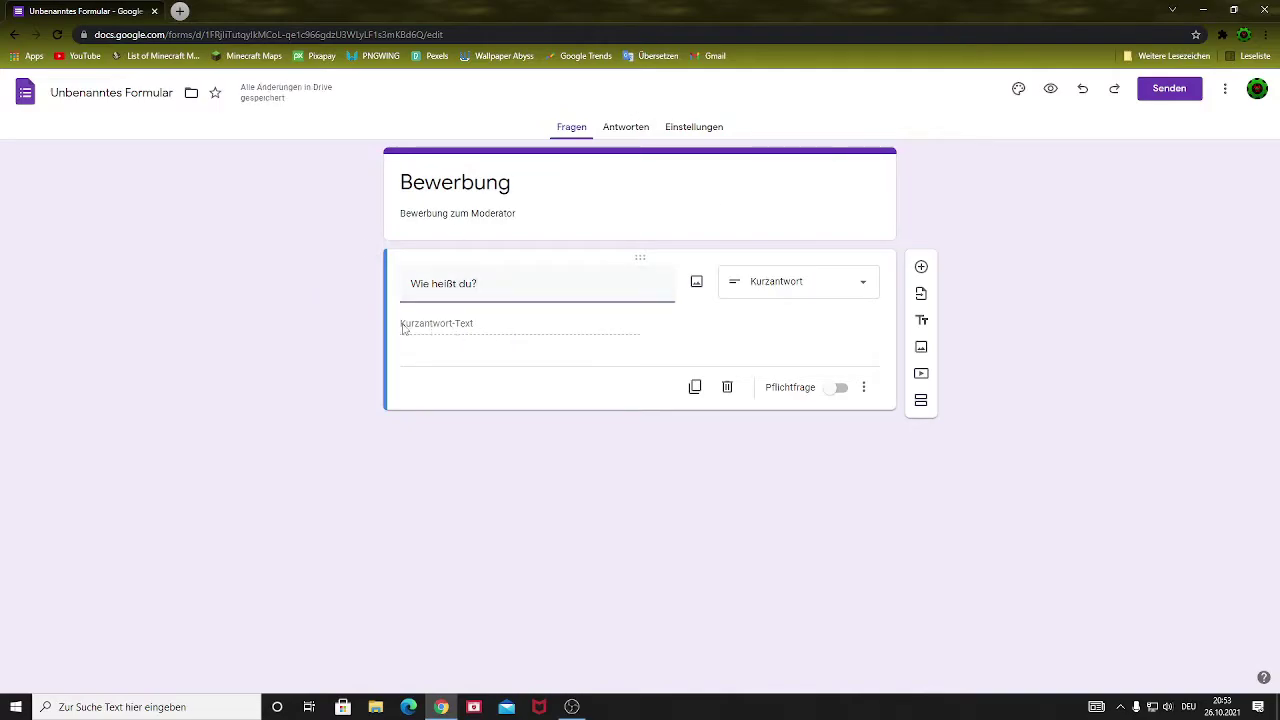
click(836, 390)
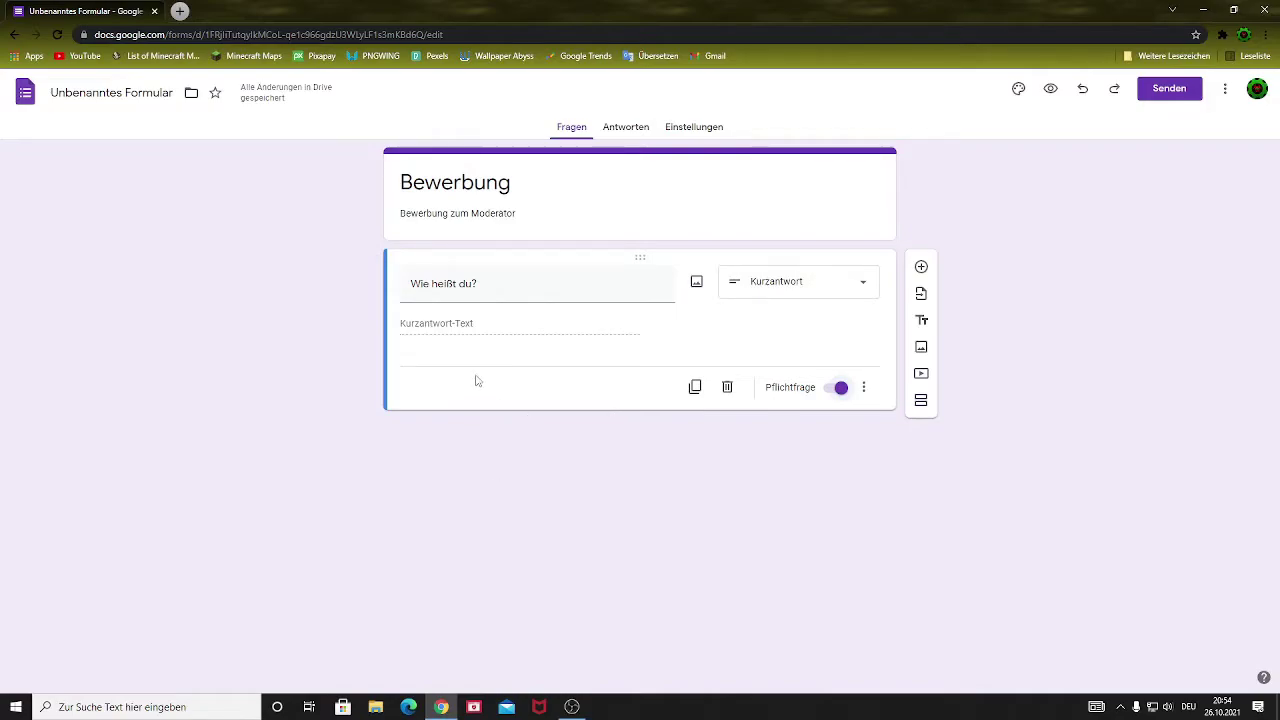
Search Google images for "namen" and insert the ground squirrel picture into the "Wie heißt du?" question.
click(695, 285)
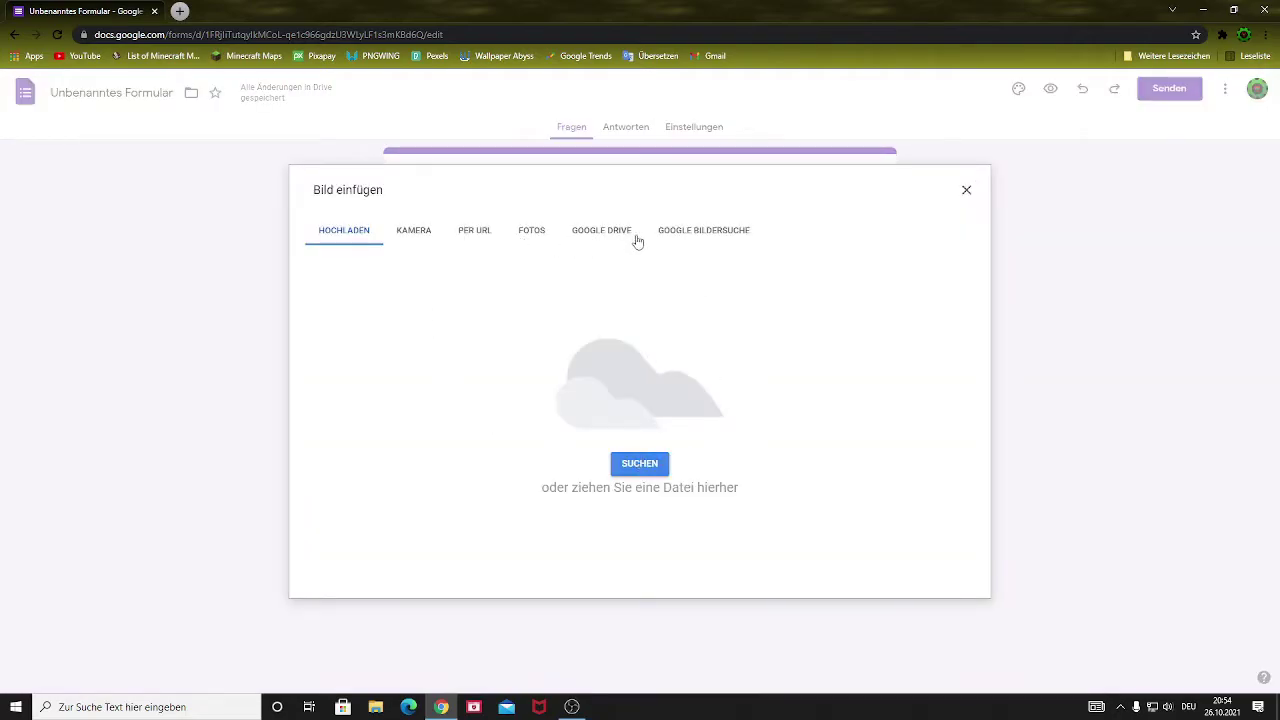
click(695, 243)
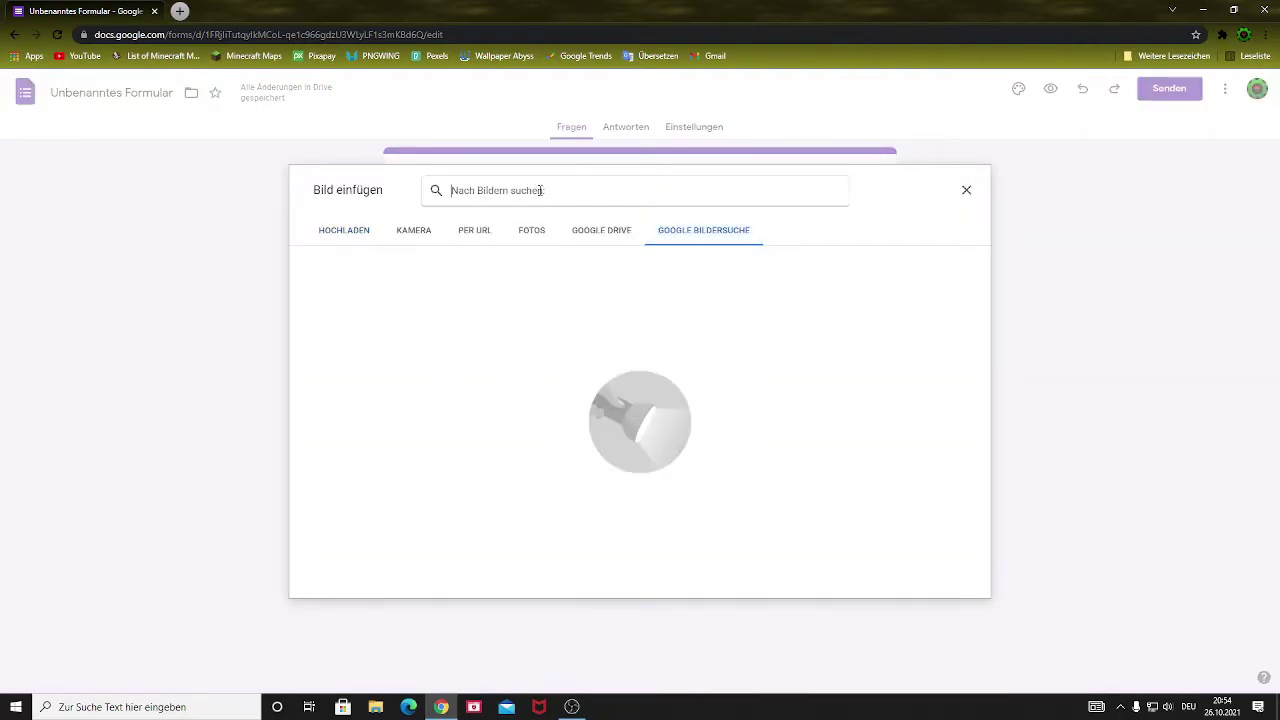
text(Namen)
click(488, 250)
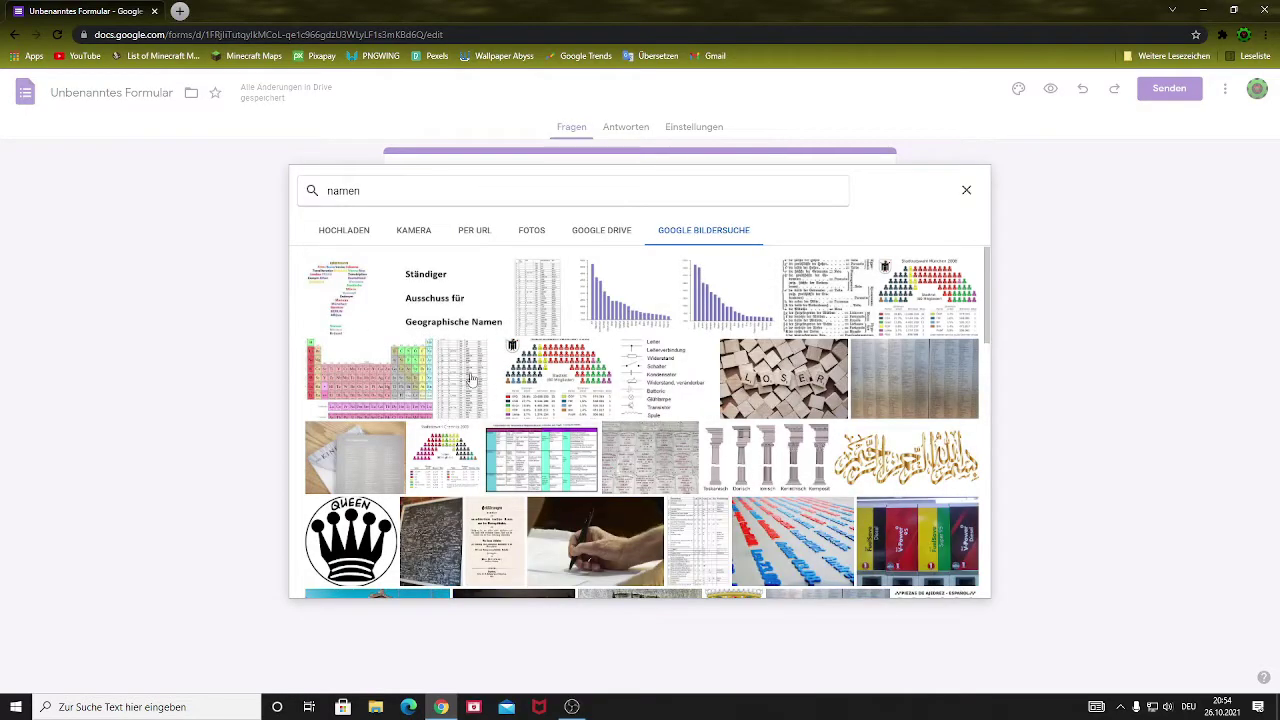
scroll(750, 463, down, 3)
scroll(555, 463, down, 5)
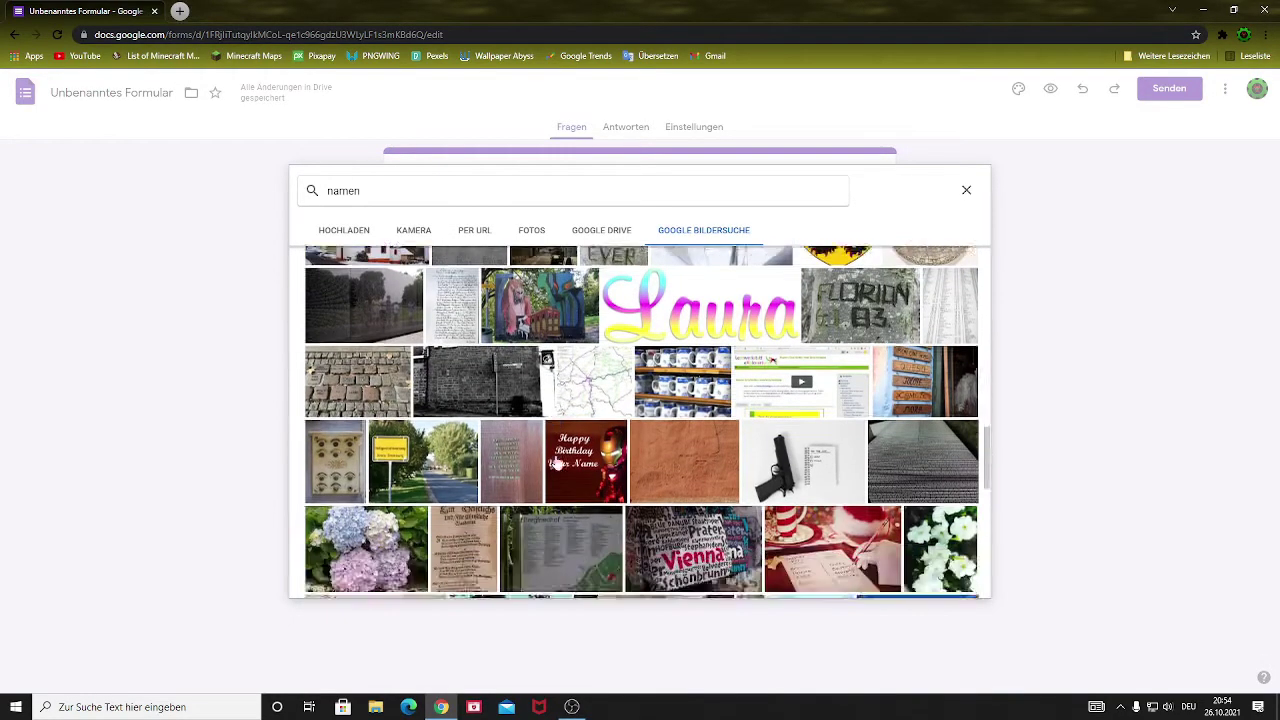
scroll(557, 463, up, 3)
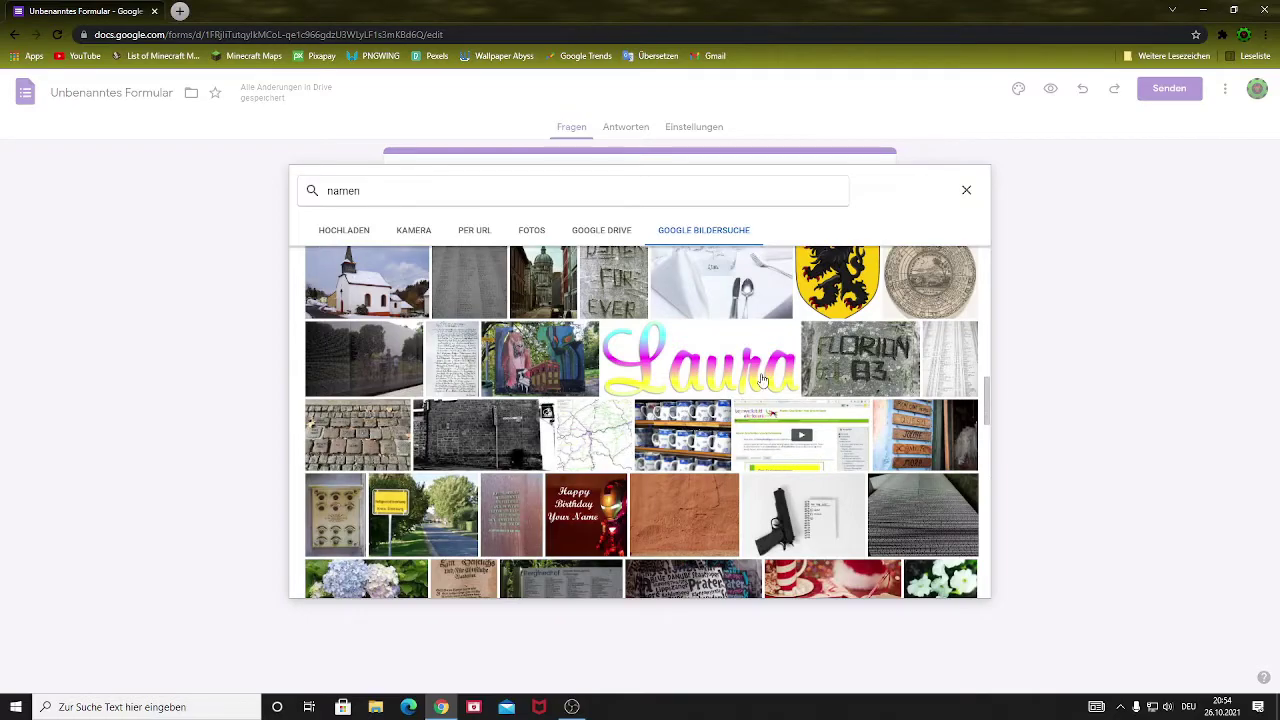
scroll(471, 380, down, 5)
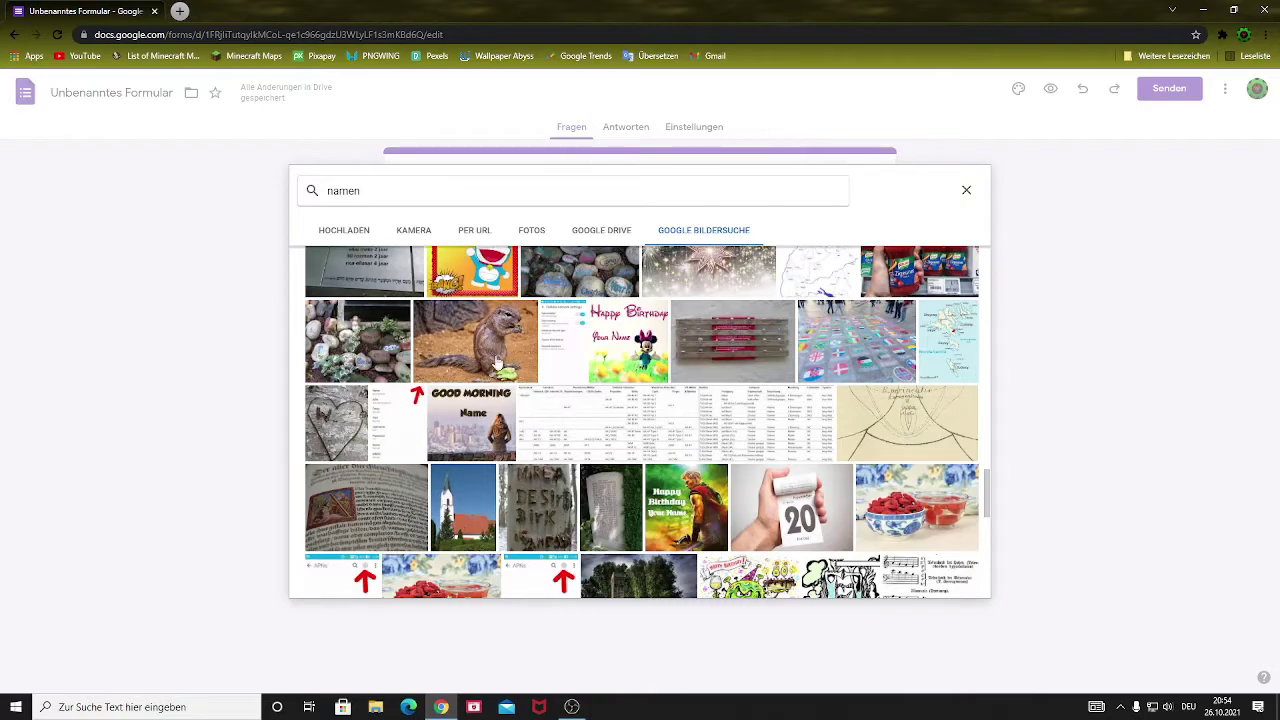
click(448, 366)
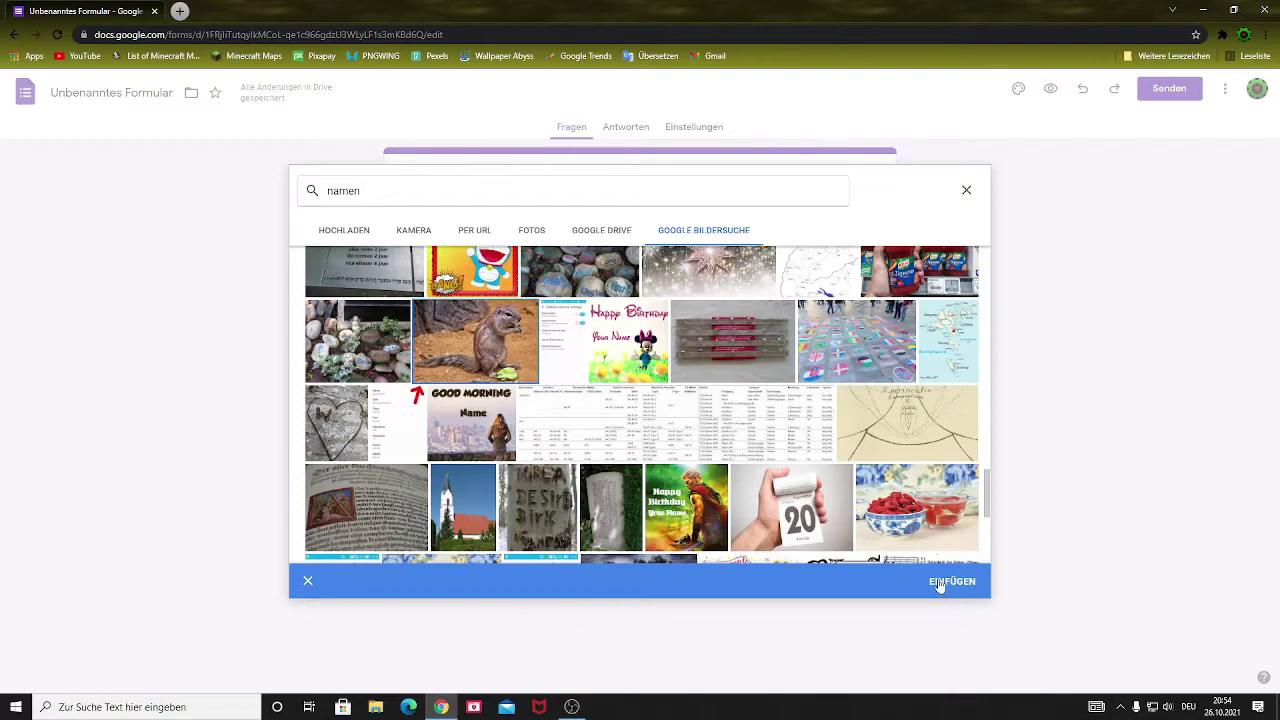
click(940, 582)
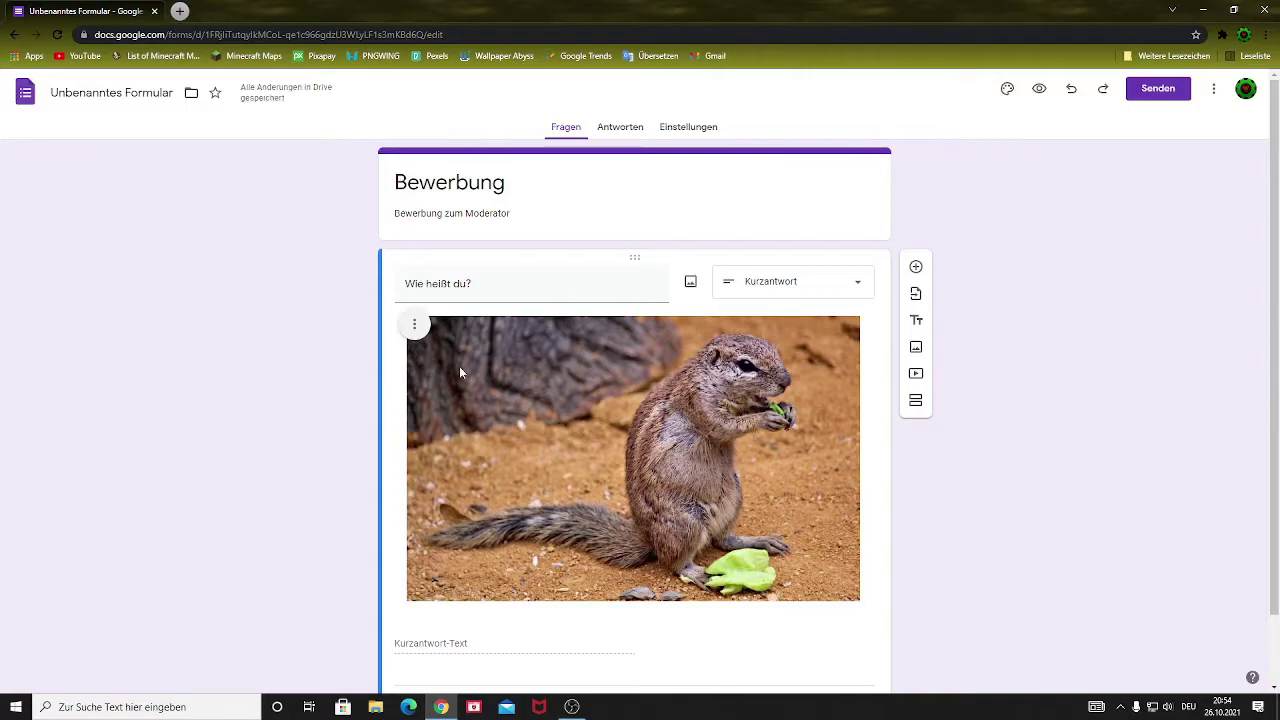
Add a new question below "Wie heißt du?".
scroll(781, 639, down, 1)
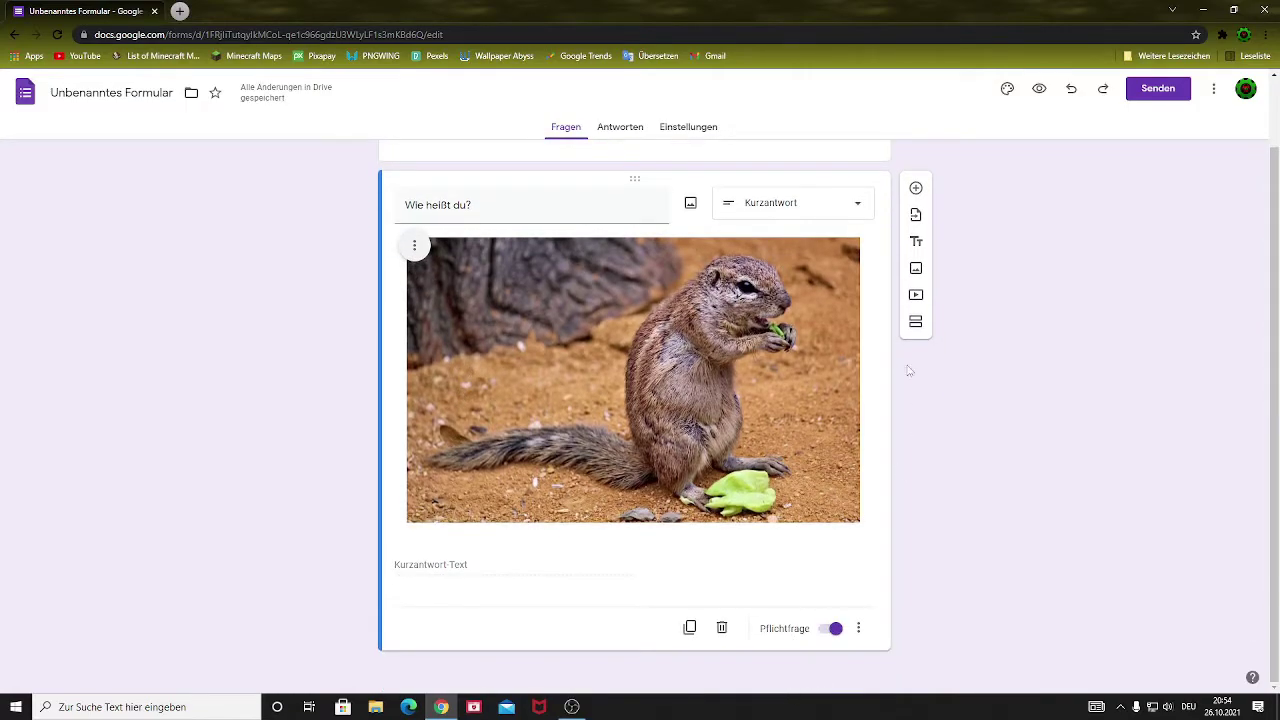
scroll(915, 214, up, 1)
click(915, 266)
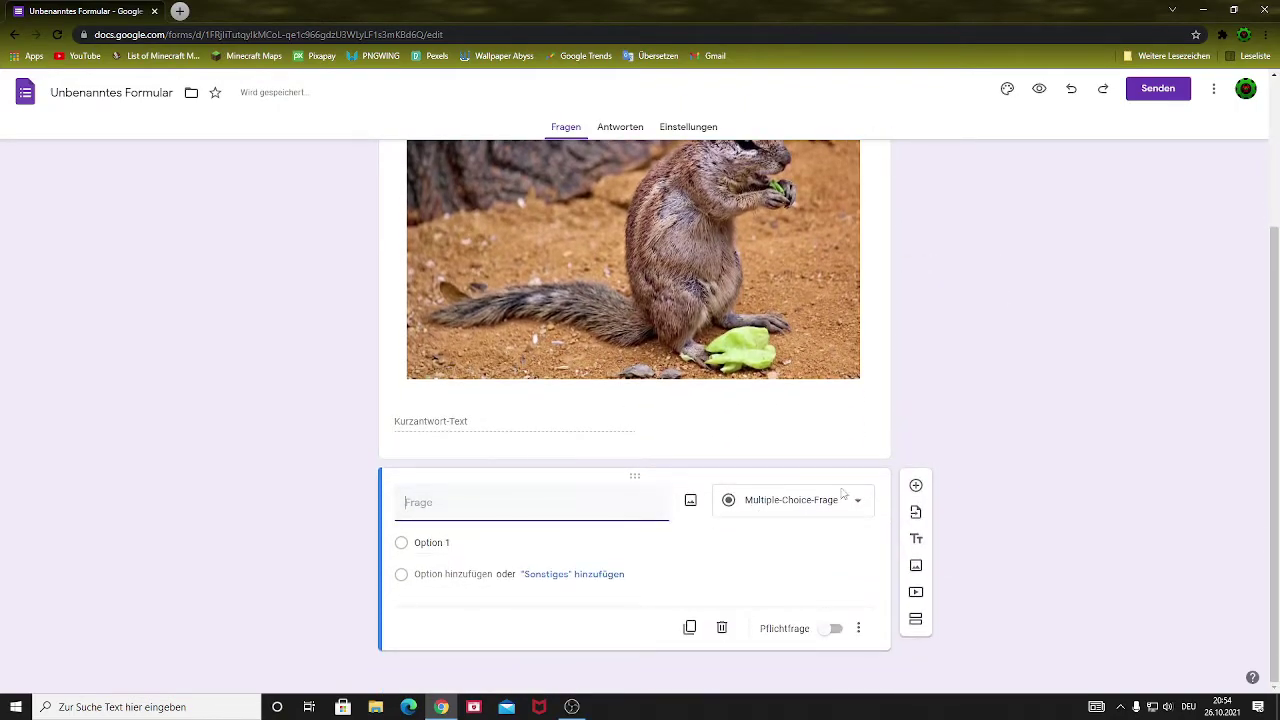
Try the Drop-down answer type on the new second question and select its first option.
click(843, 495)
click(648, 580)
click(818, 508)
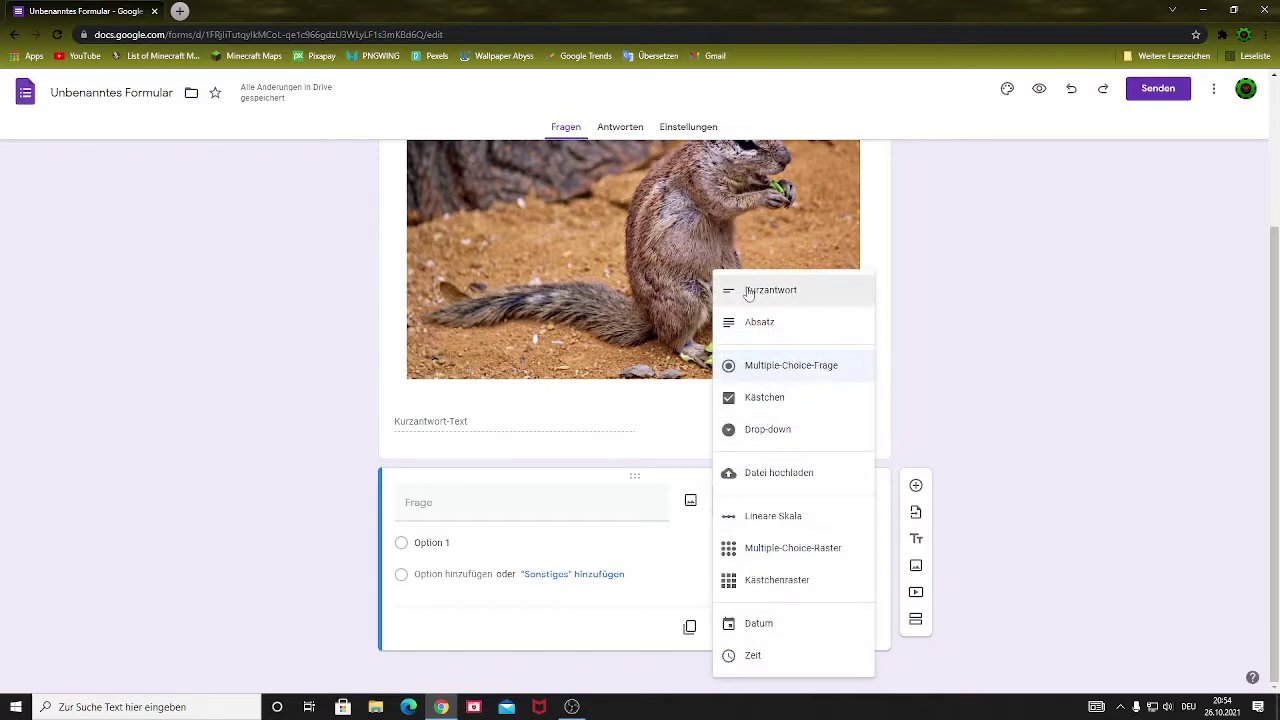
click(767, 430)
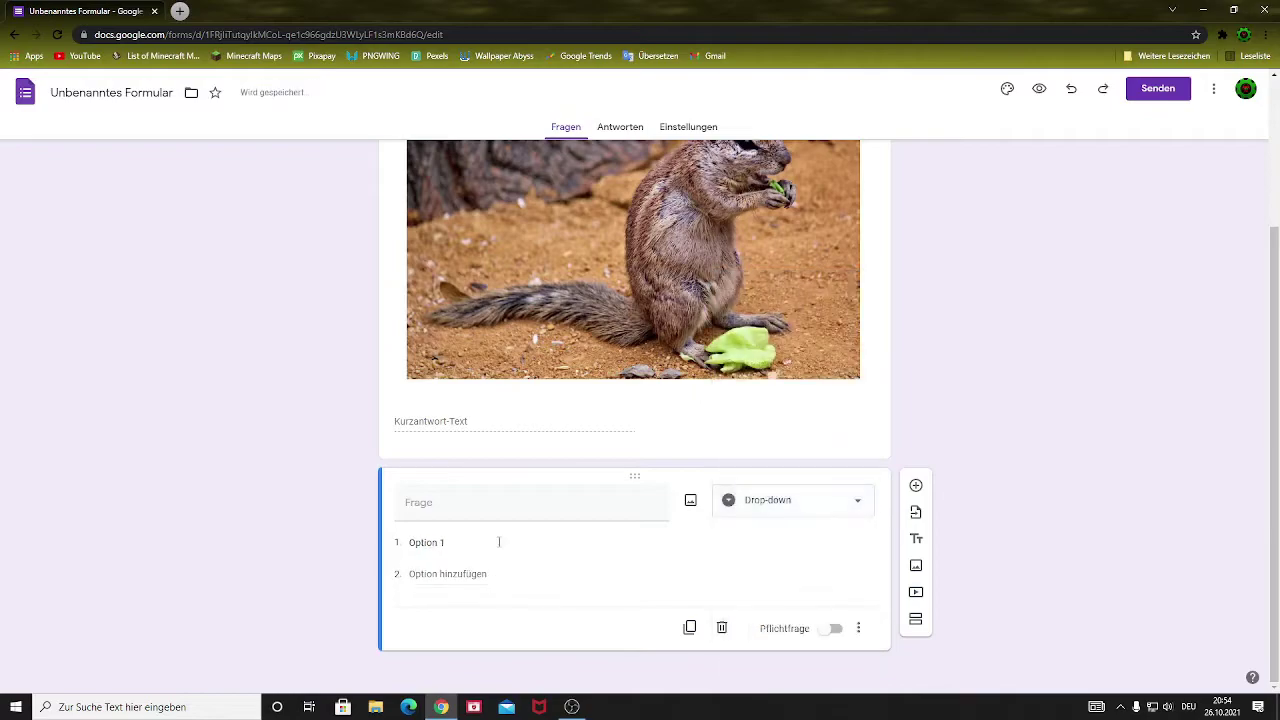
click(475, 542)
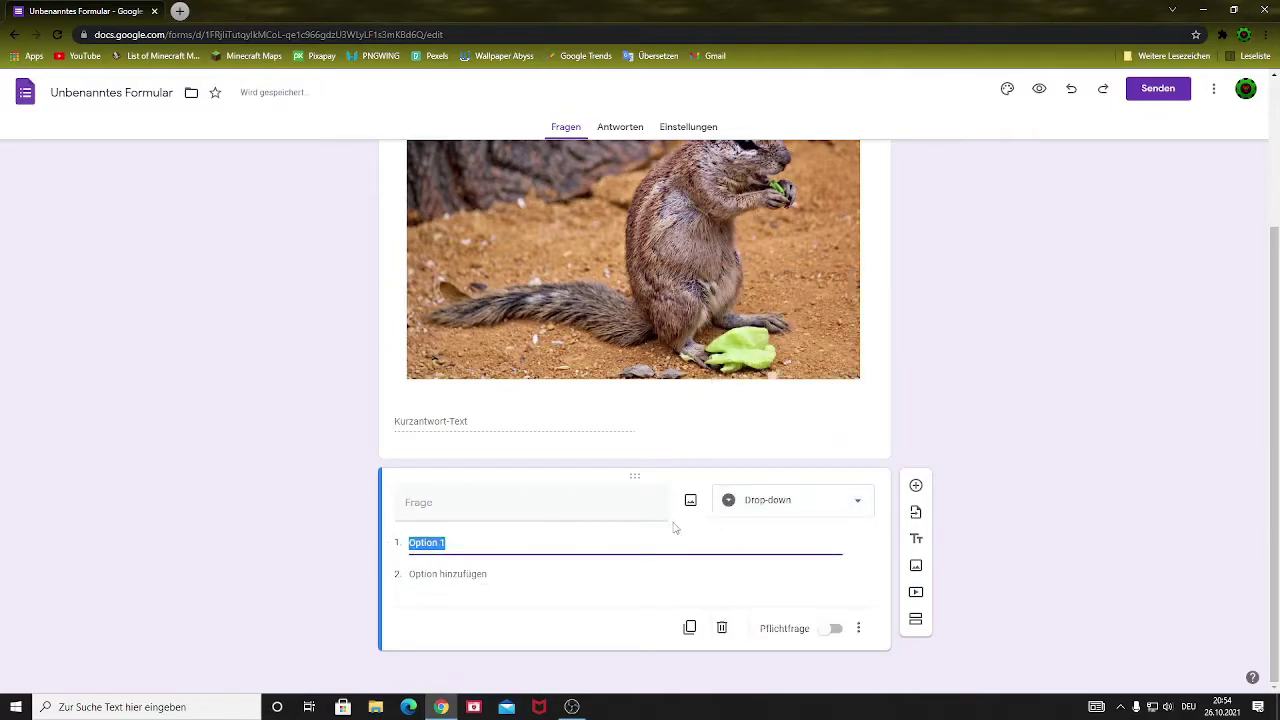
Make the second question a required date (Datum) question reading "Seit wann bist du hier?".
click(776, 512)
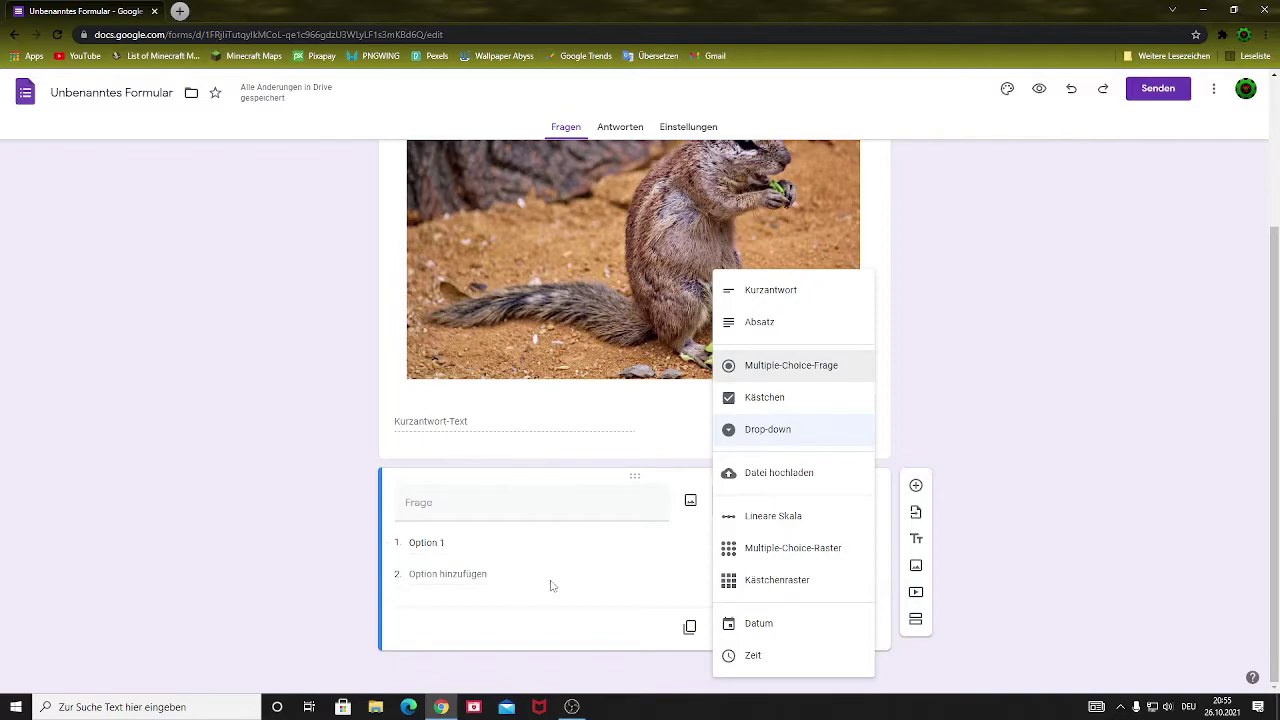
click(750, 623)
click(491, 532)
text(S)
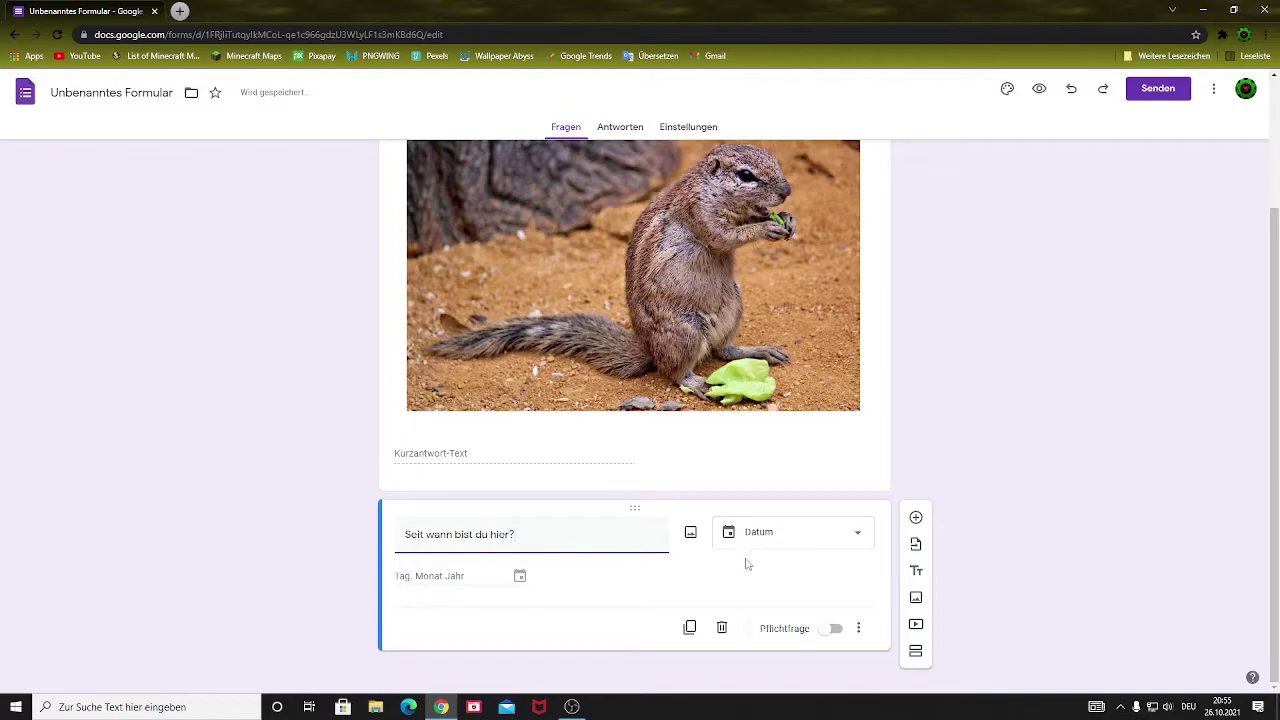
click(834, 628)
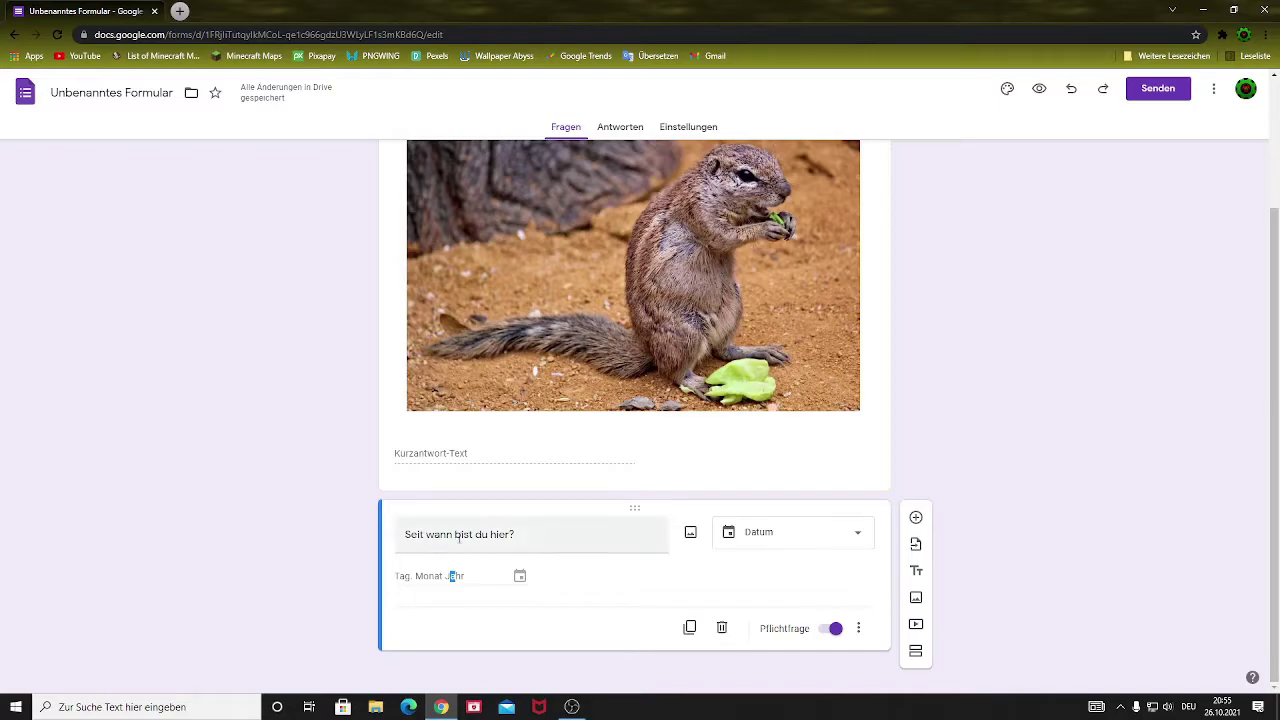
Add a third question of type Absatz reading "Erzähle was über dich?" below the date question.
scroll(600, 540, up, 2)
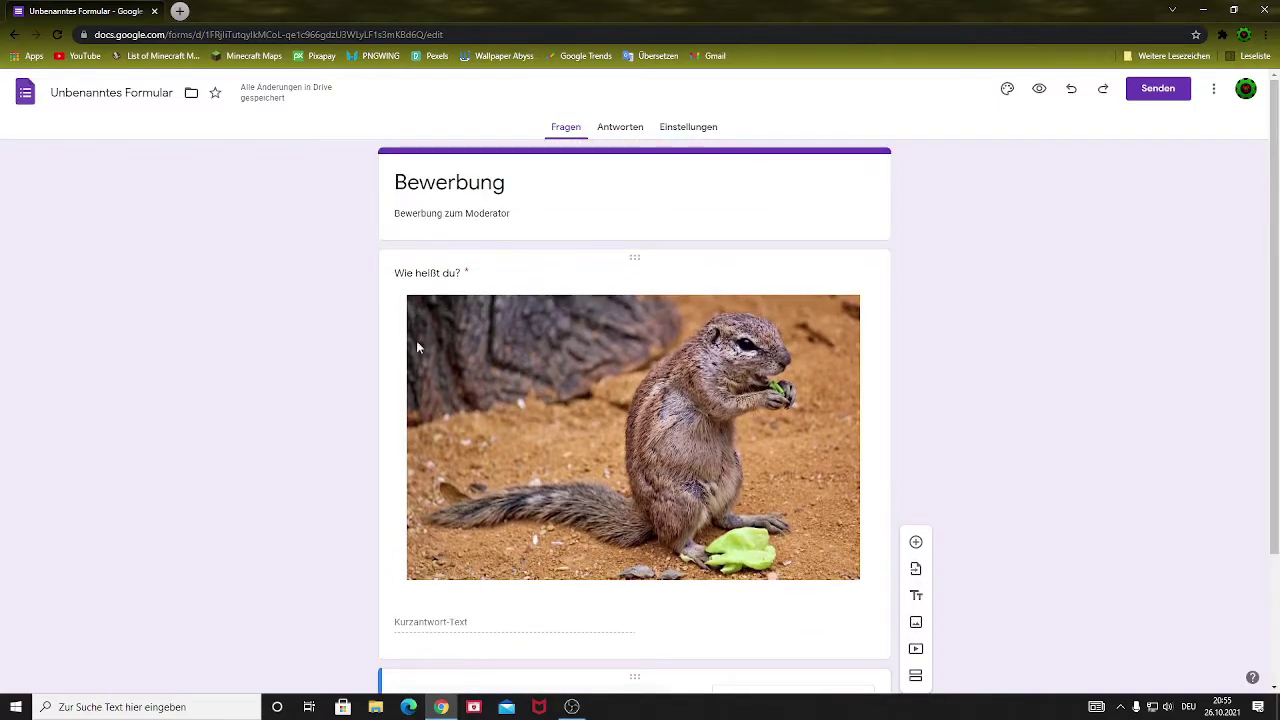
scroll(390, 351, down, 2)
click(916, 518)
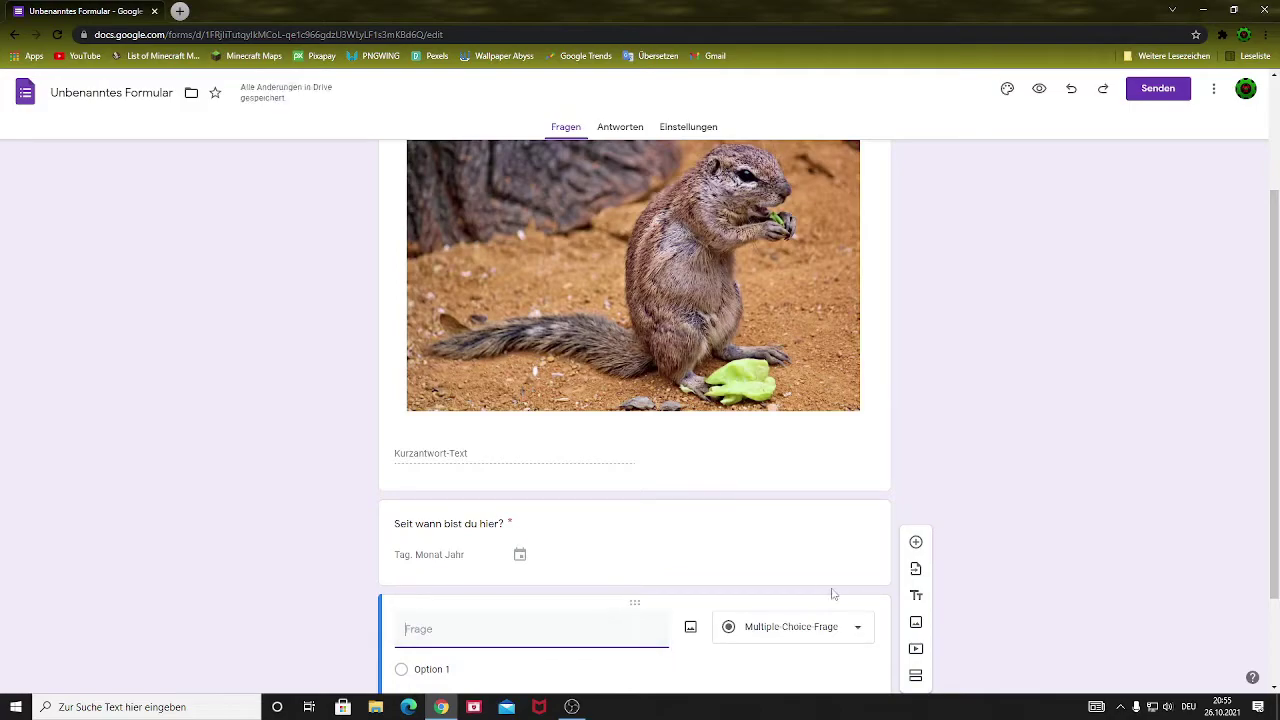
click(790, 627)
click(765, 322)
click(464, 629)
text(Erzähle was über d)
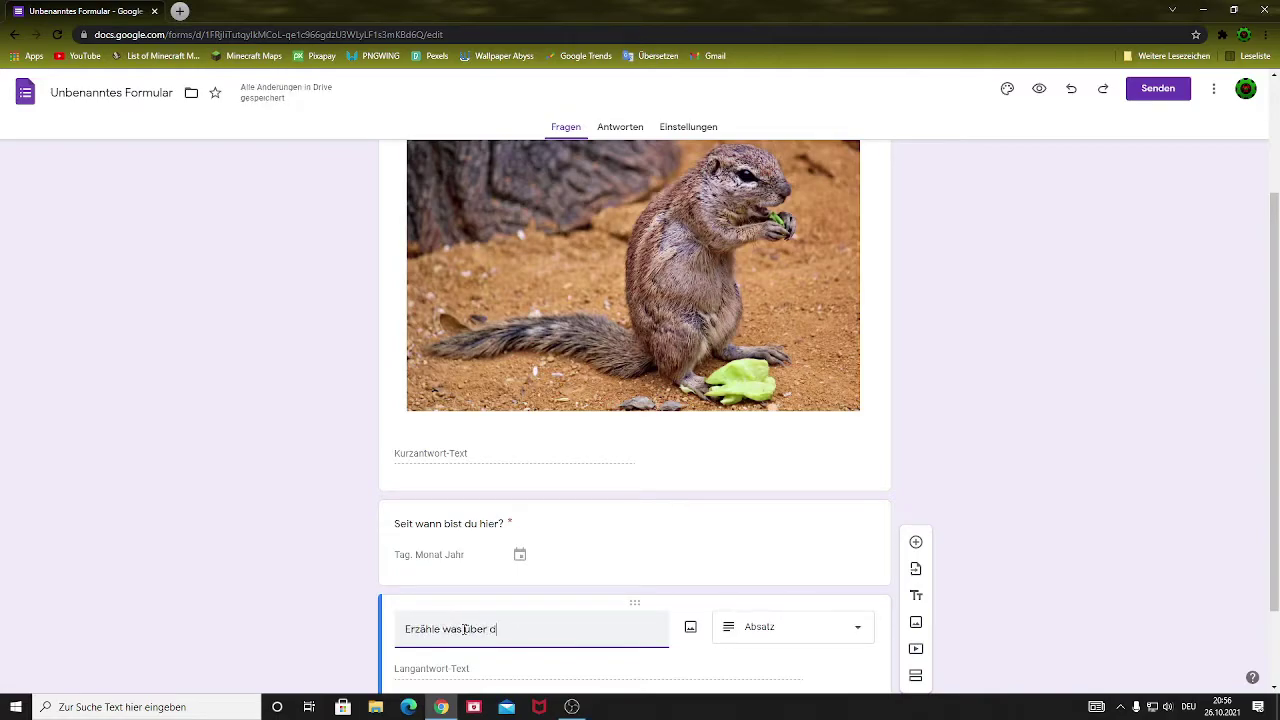
text(?)
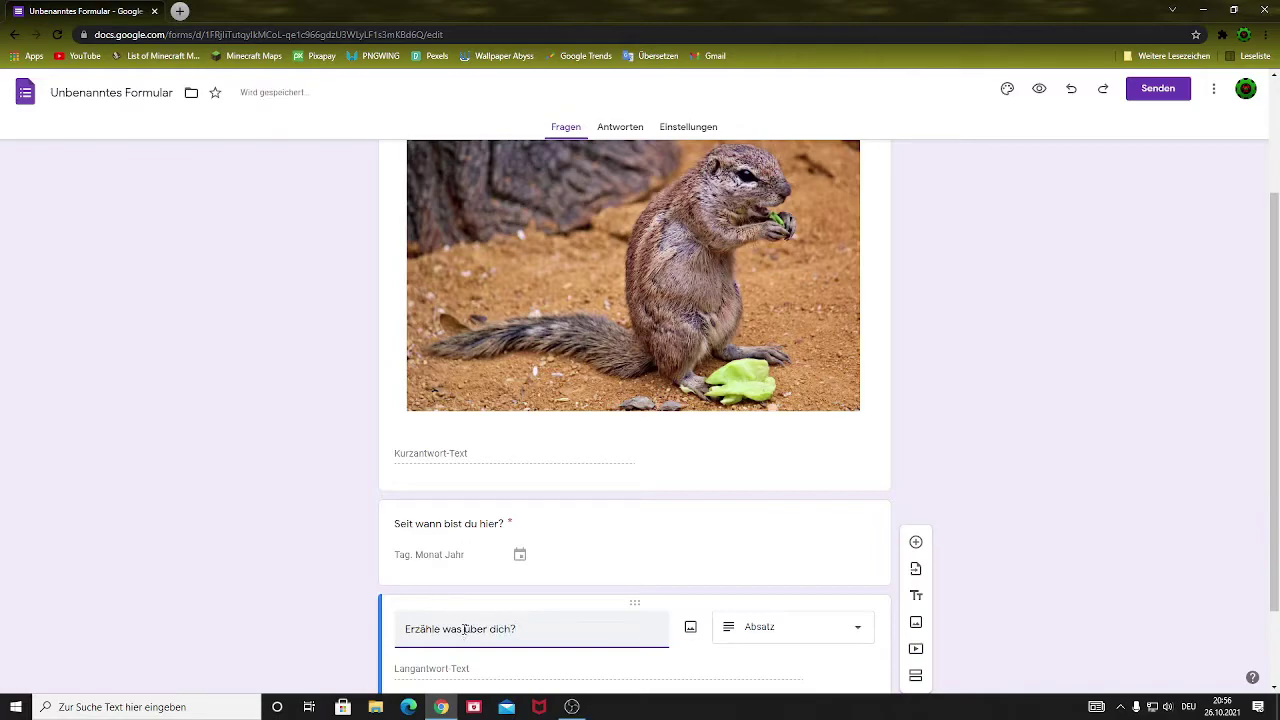
click(996, 582)
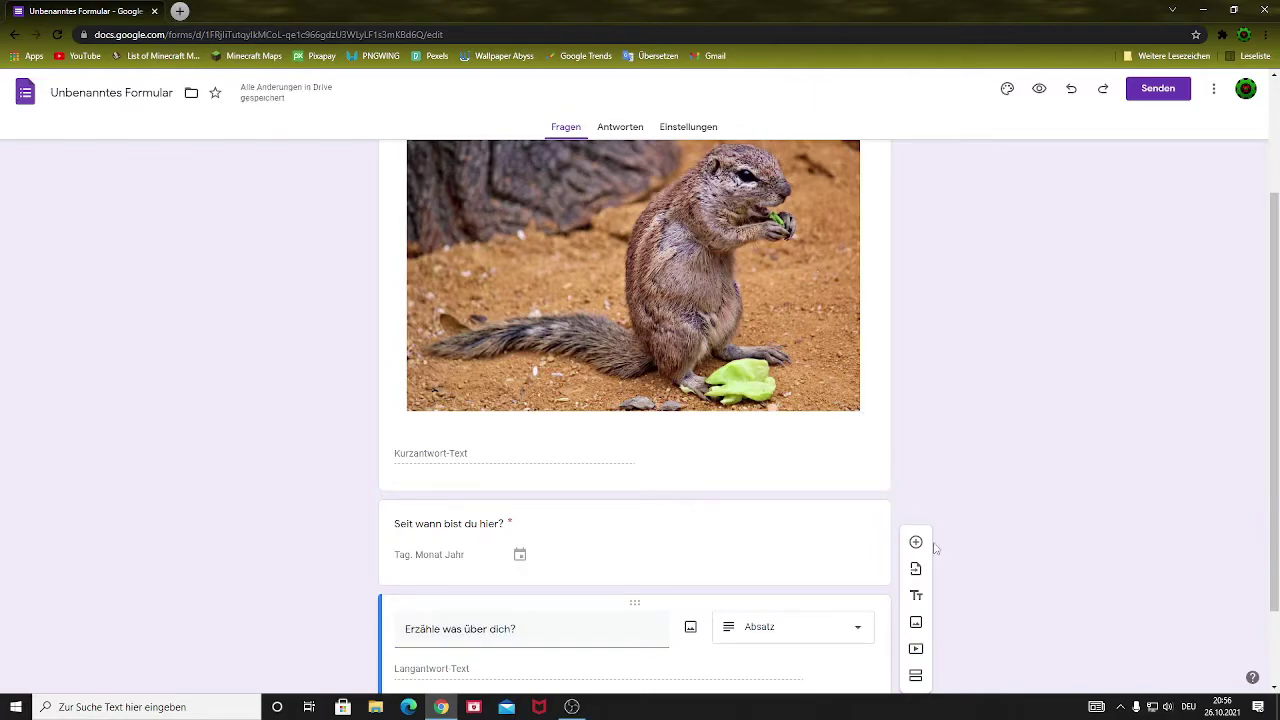
Try adding a title-and-description block, moving it above the "Wie heißt du?" question, and delete it again.
scroll(918, 550, down, 1)
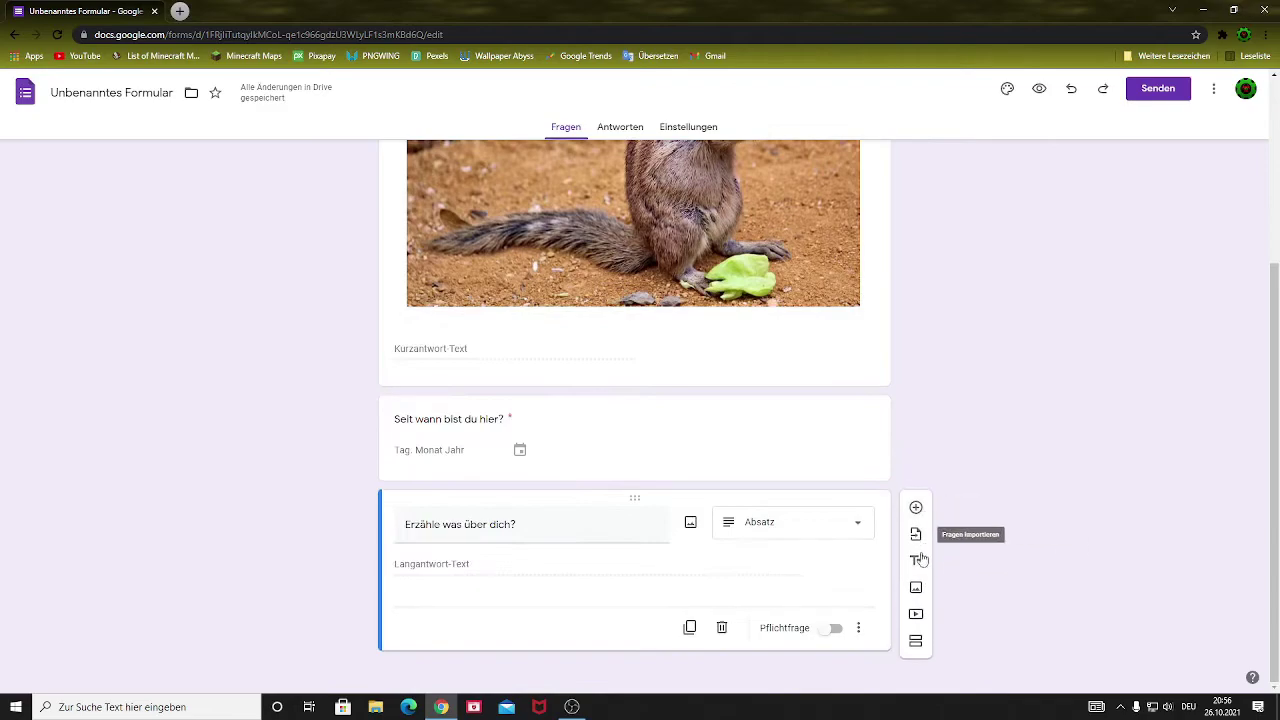
click(914, 565)
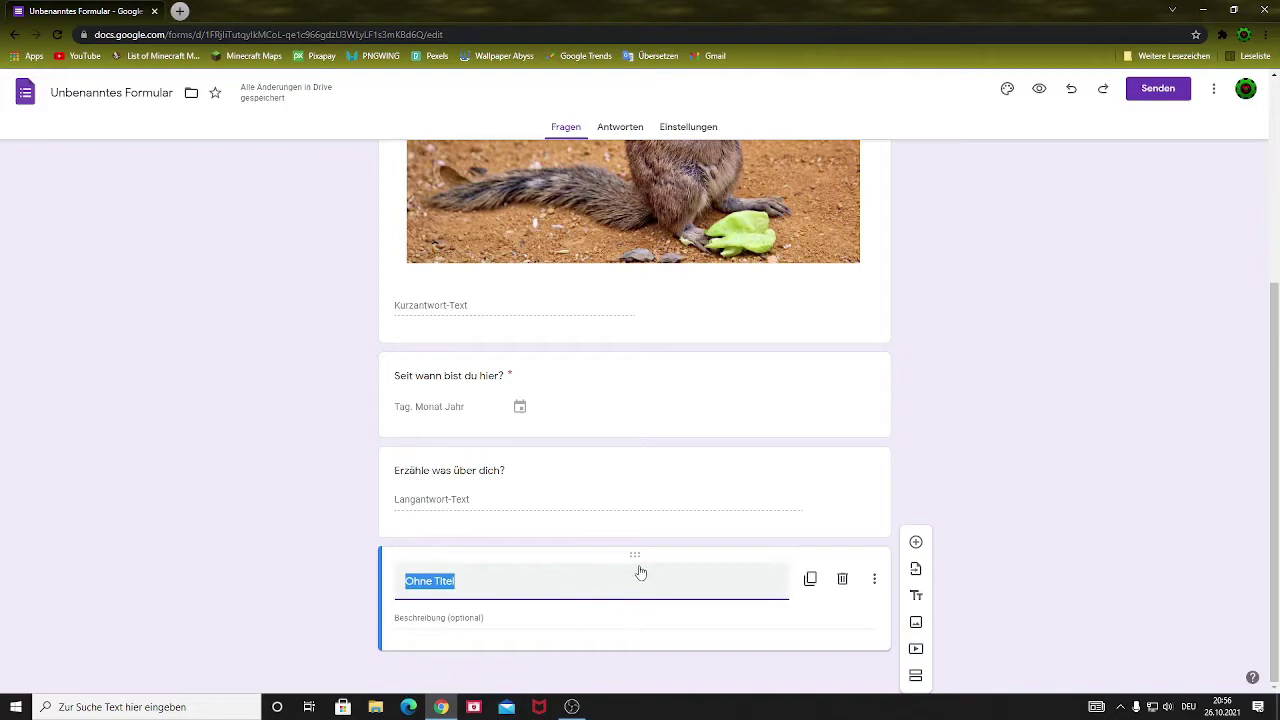
drag(637, 556, 592, 220)
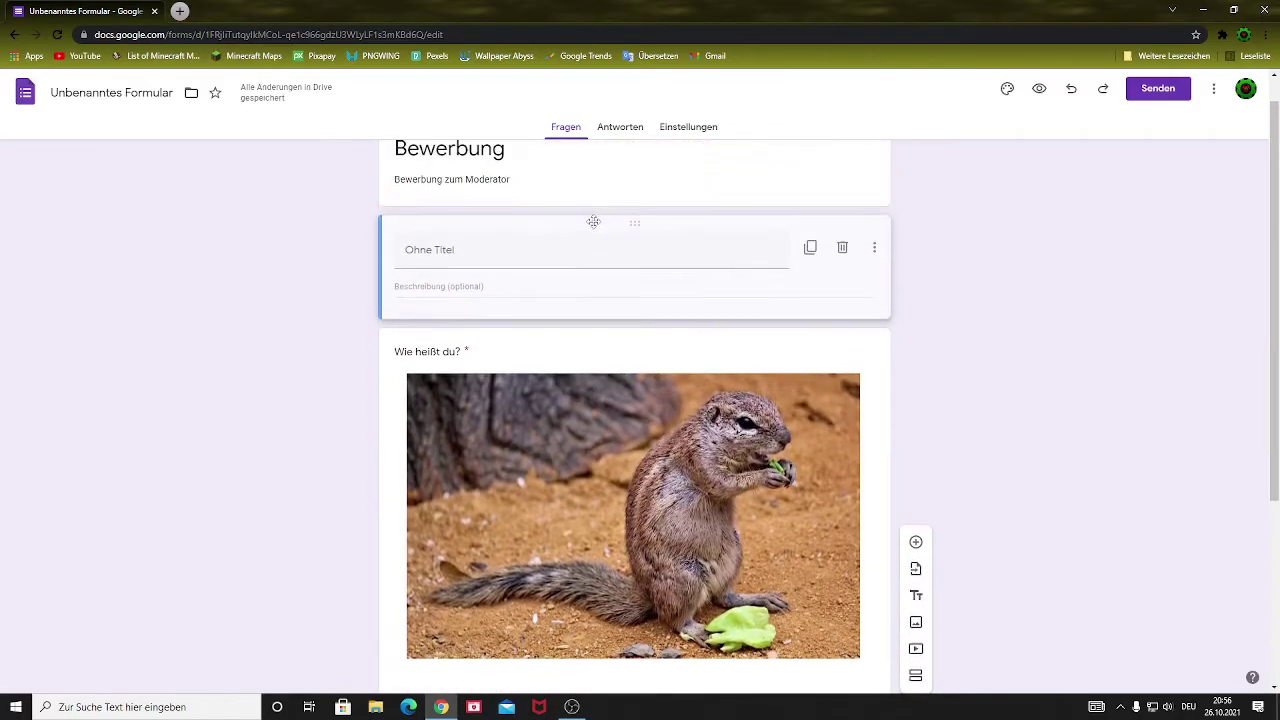
click(842, 281)
Try the red theme colour, and set the first "Arbeit und Bildung" design as the form's header image.
scroll(823, 394, down, 3)
scroll(823, 394, up, 3)
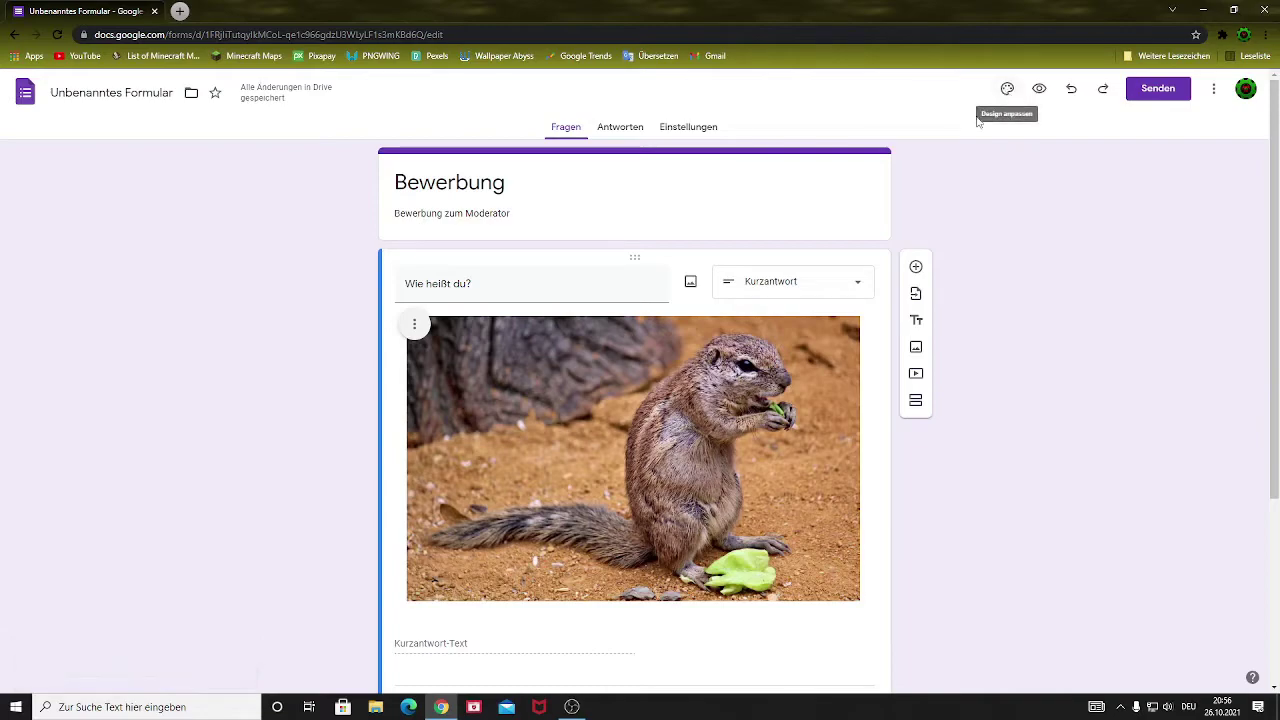
click(1006, 92)
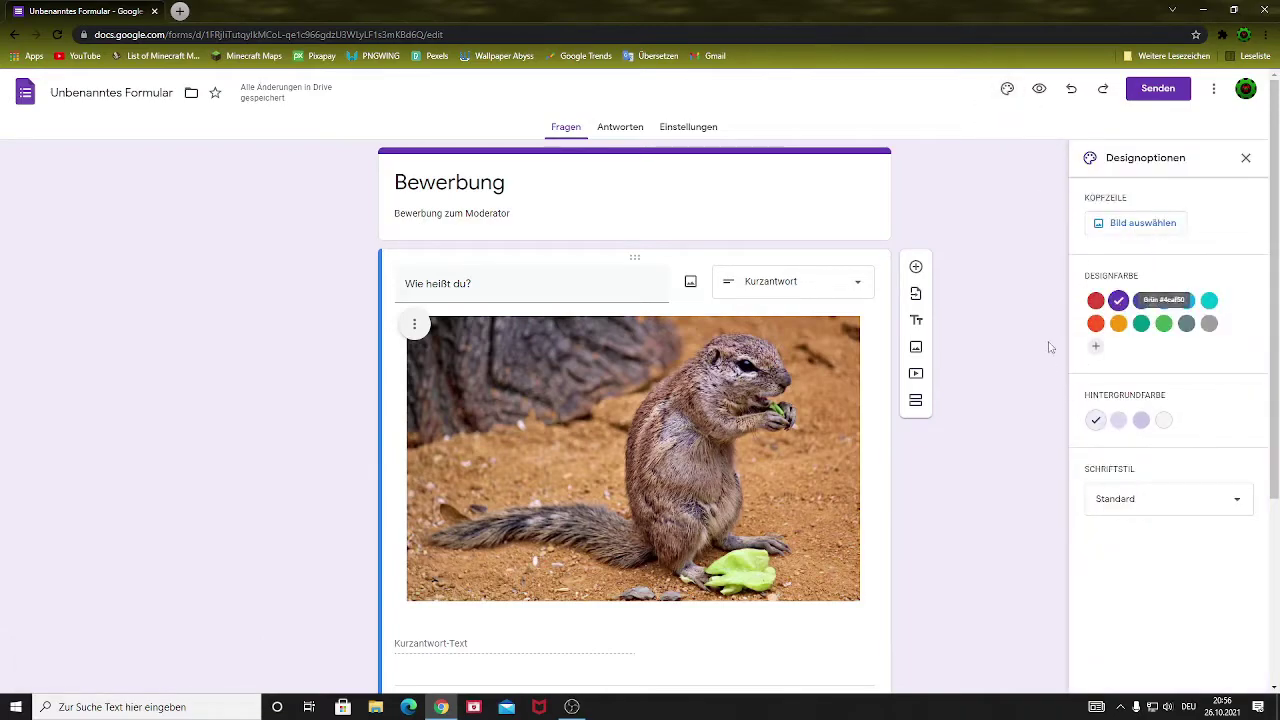
click(1095, 300)
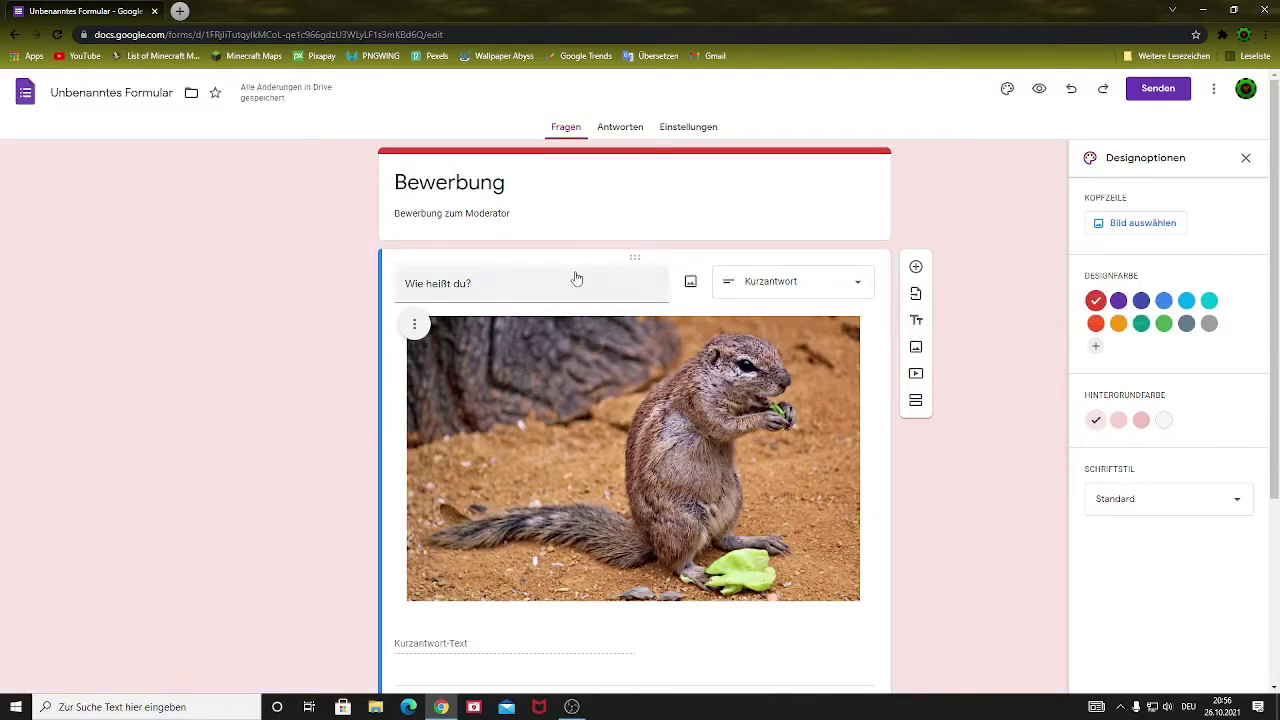
click(1145, 228)
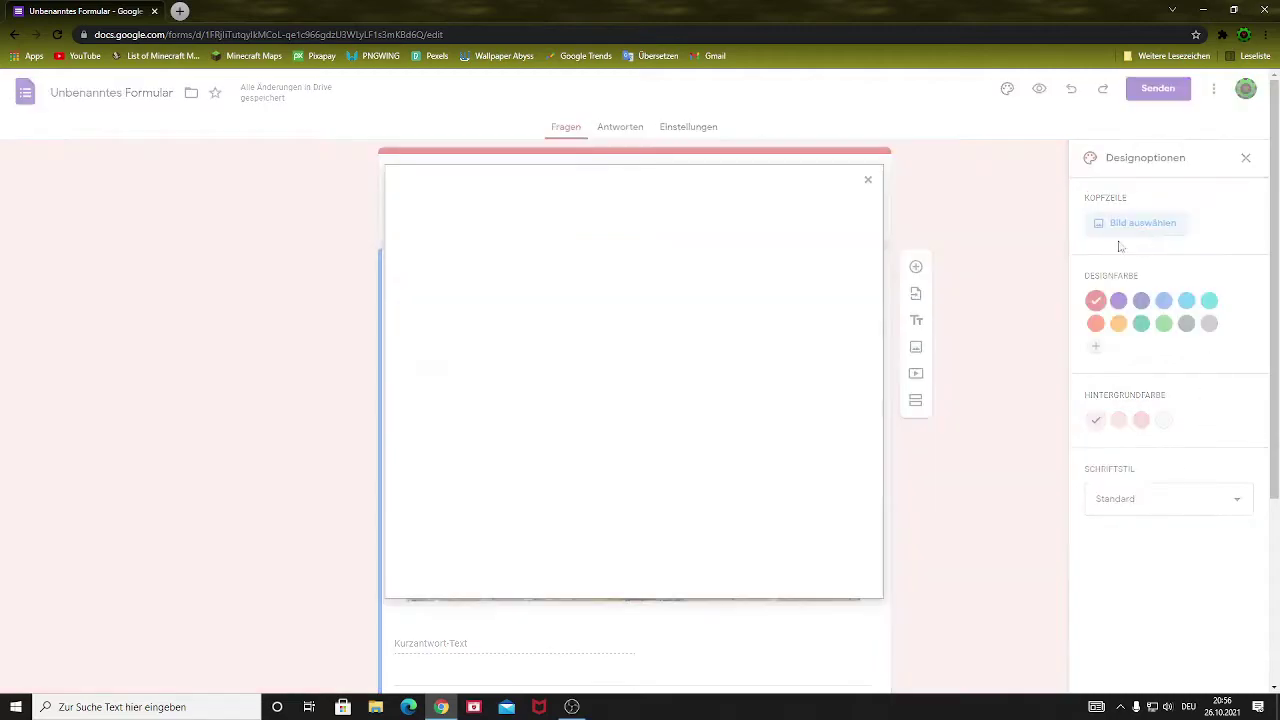
click(570, 240)
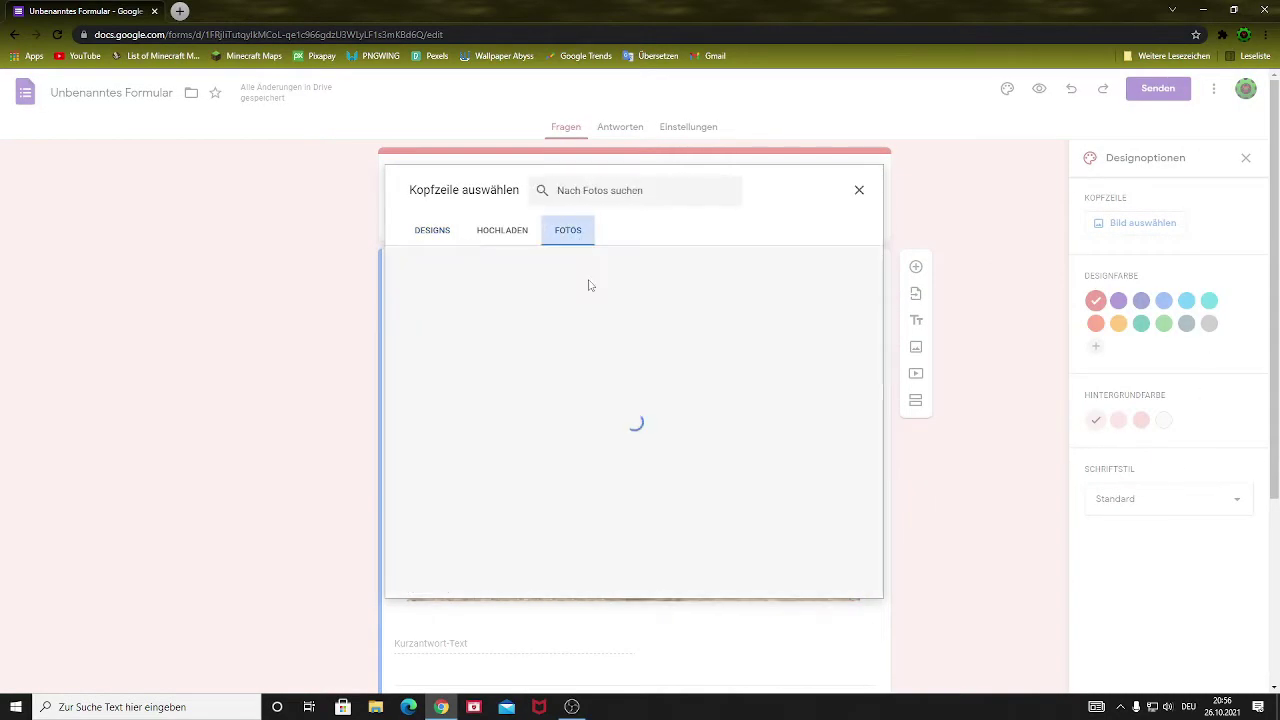
click(420, 240)
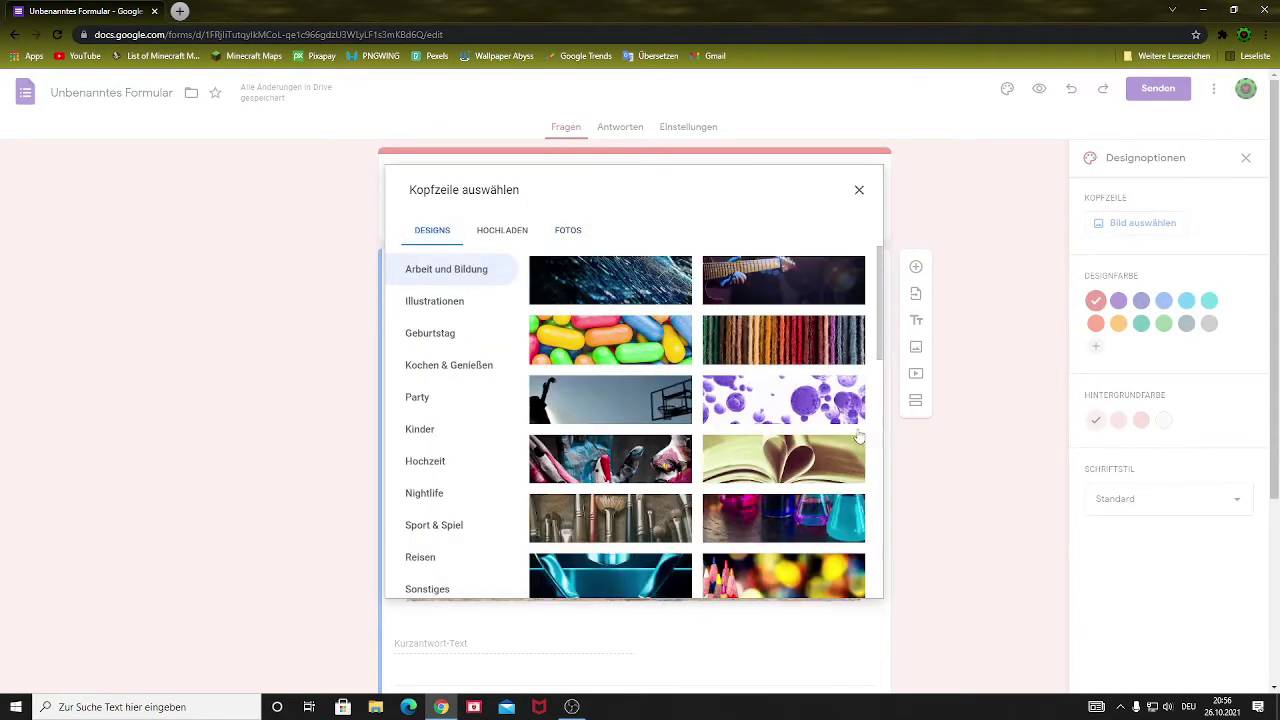
click(565, 281)
click(863, 585)
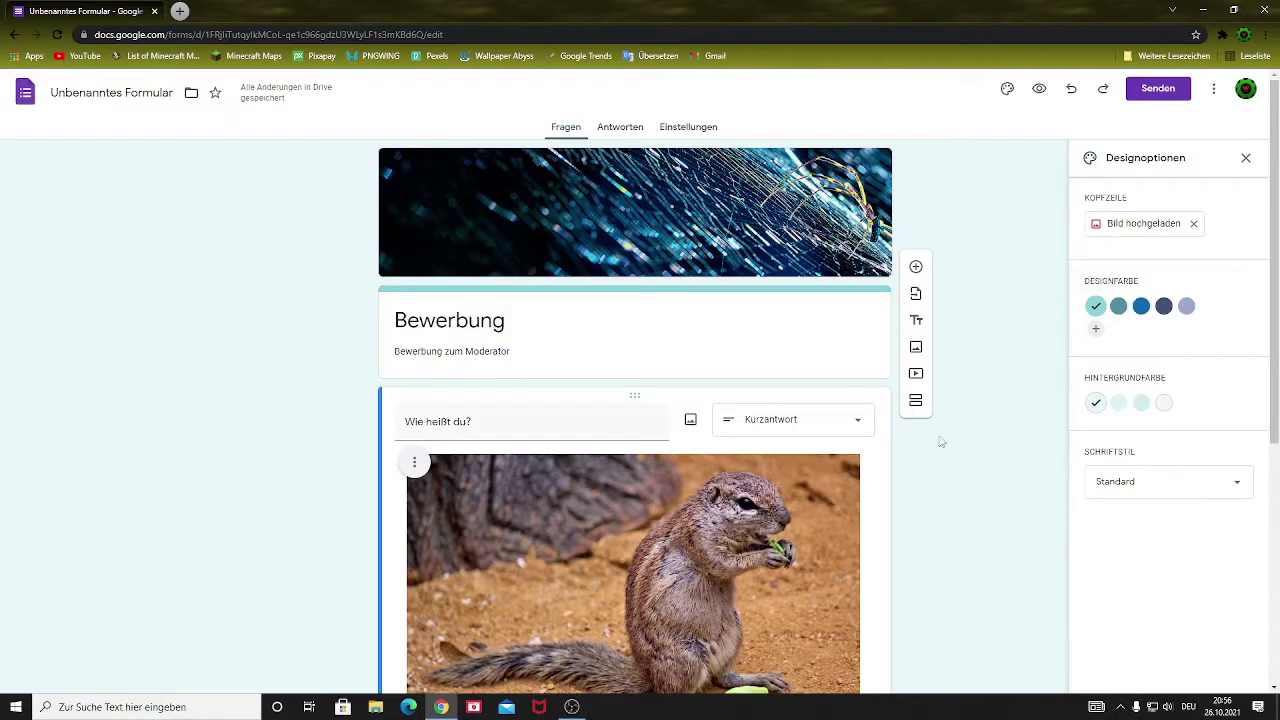
Try the light grey background and set the form's theme colour to dark slate blue, closing the design options.
click(1164, 404)
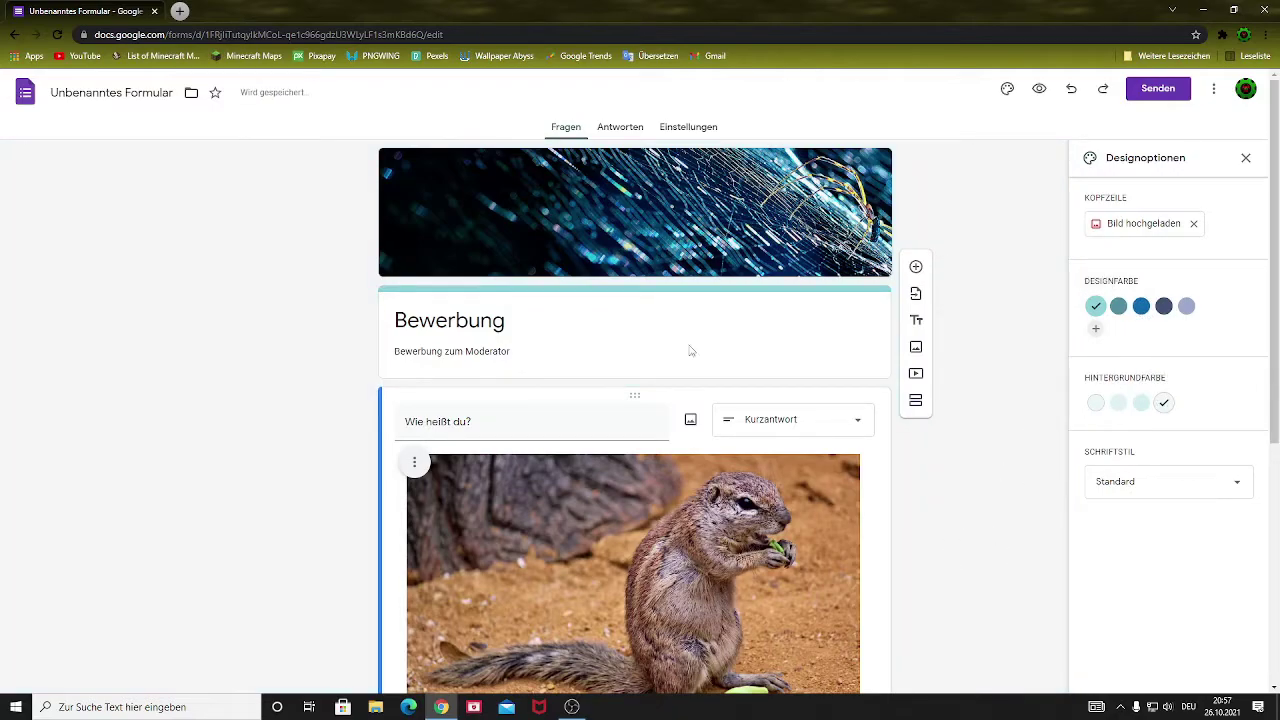
click(1164, 308)
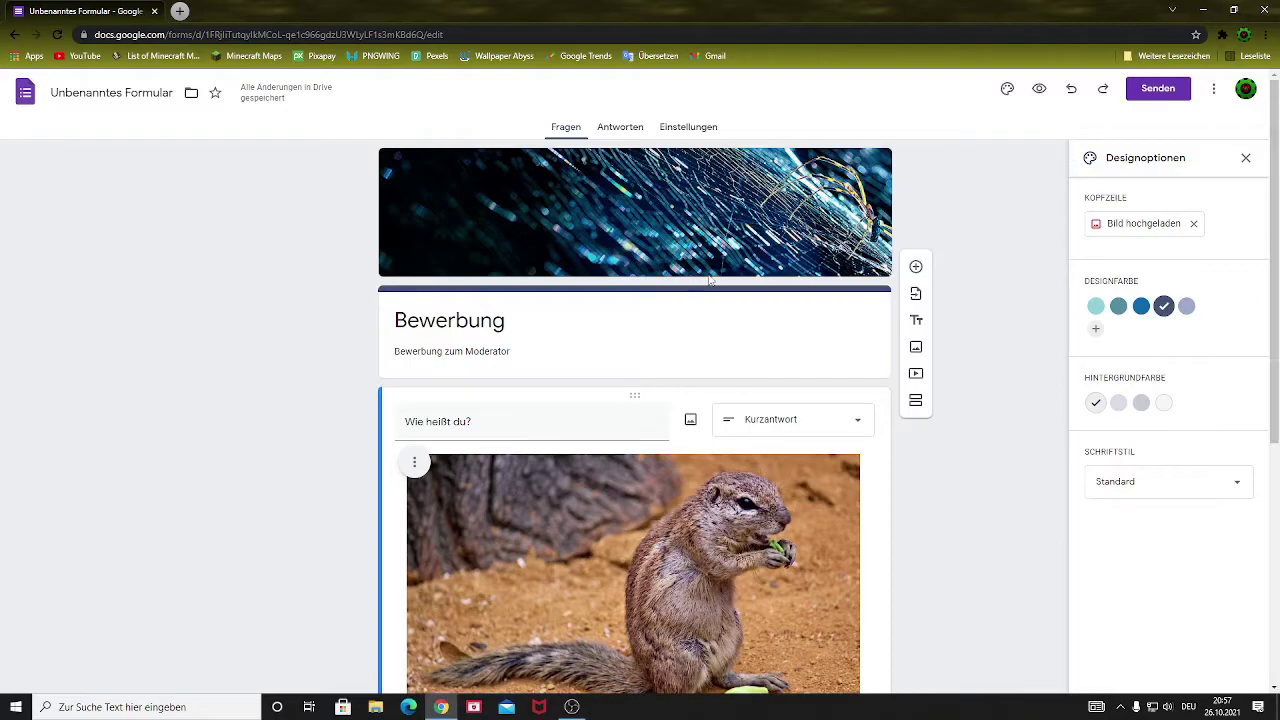
click(1245, 158)
Preview the form, look through its questions, try submitting it without any answers, and close the preview.
click(1039, 89)
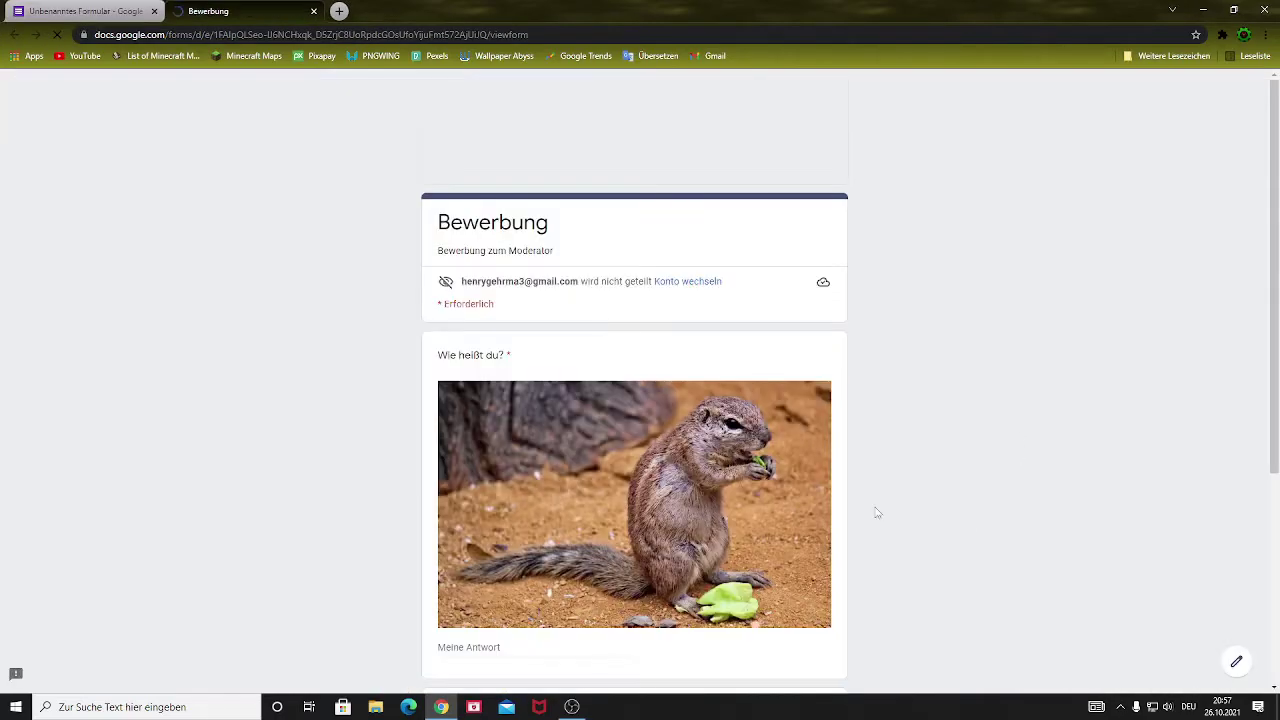
scroll(700, 445, down, 3)
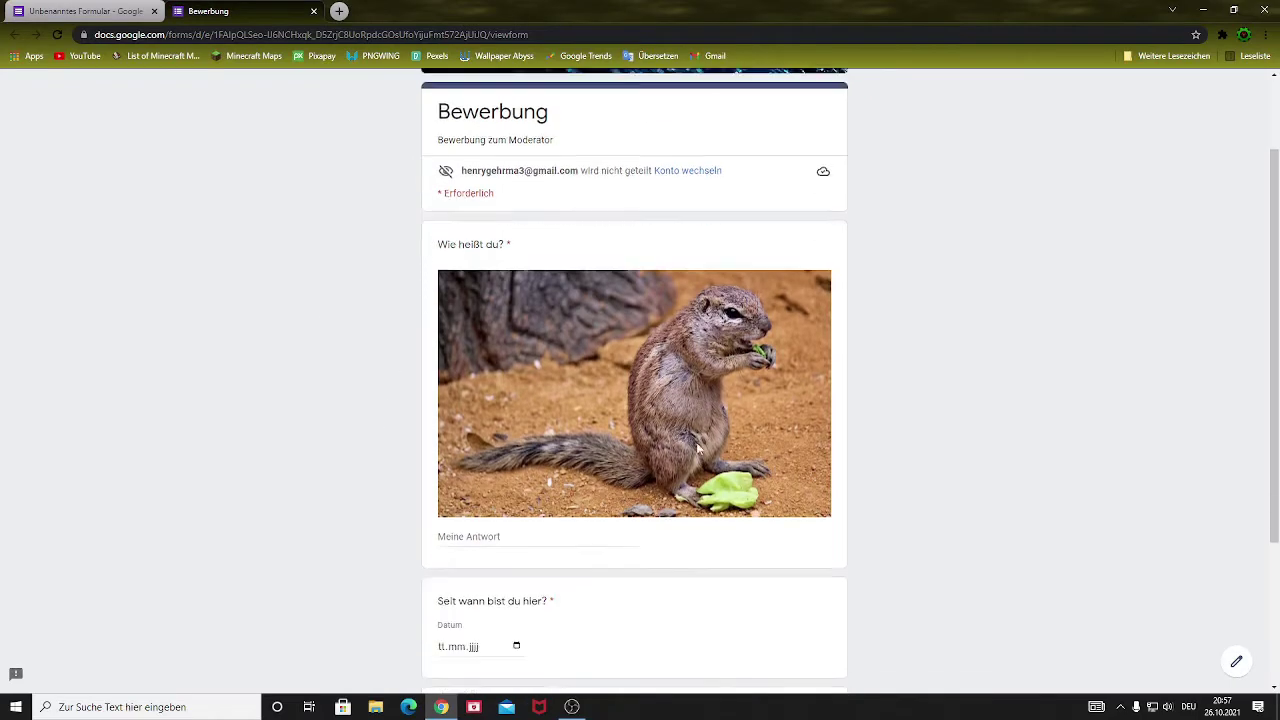
scroll(690, 450, up, 3)
scroll(673, 456, down, 2)
scroll(673, 456, down, 1)
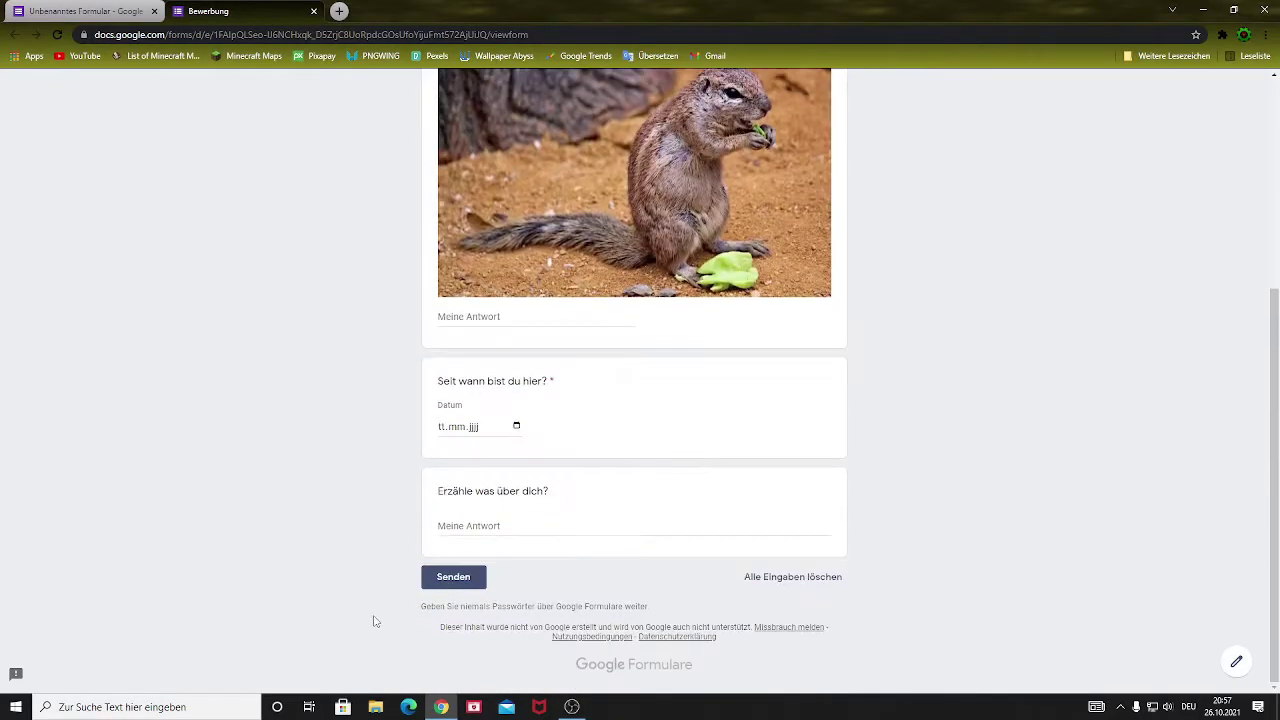
click(453, 578)
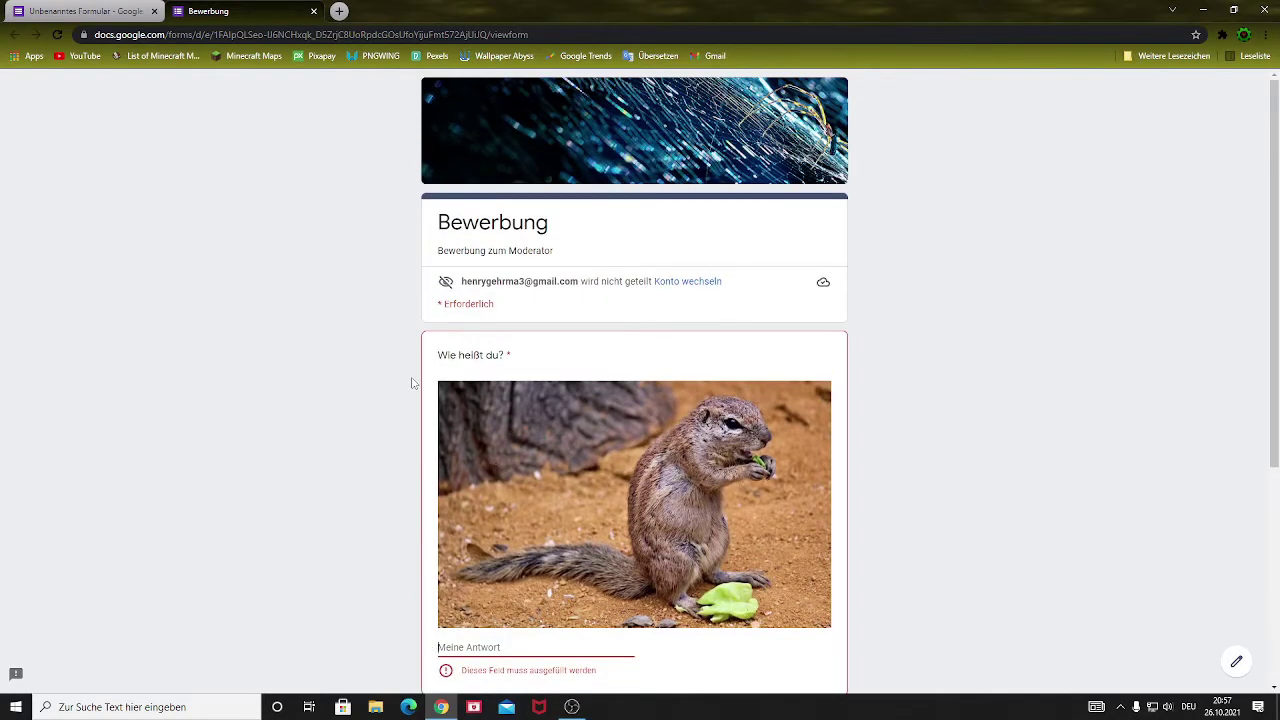
scroll(438, 376, down, 3)
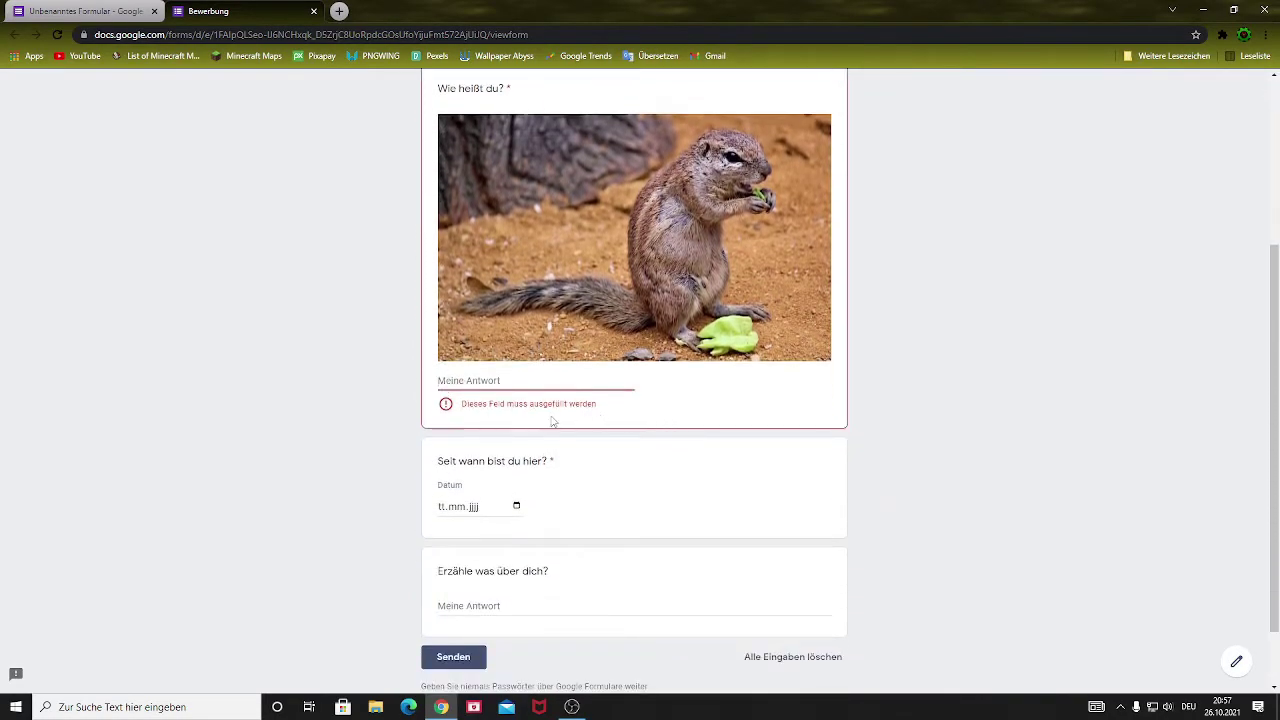
scroll(351, 149, up, 3)
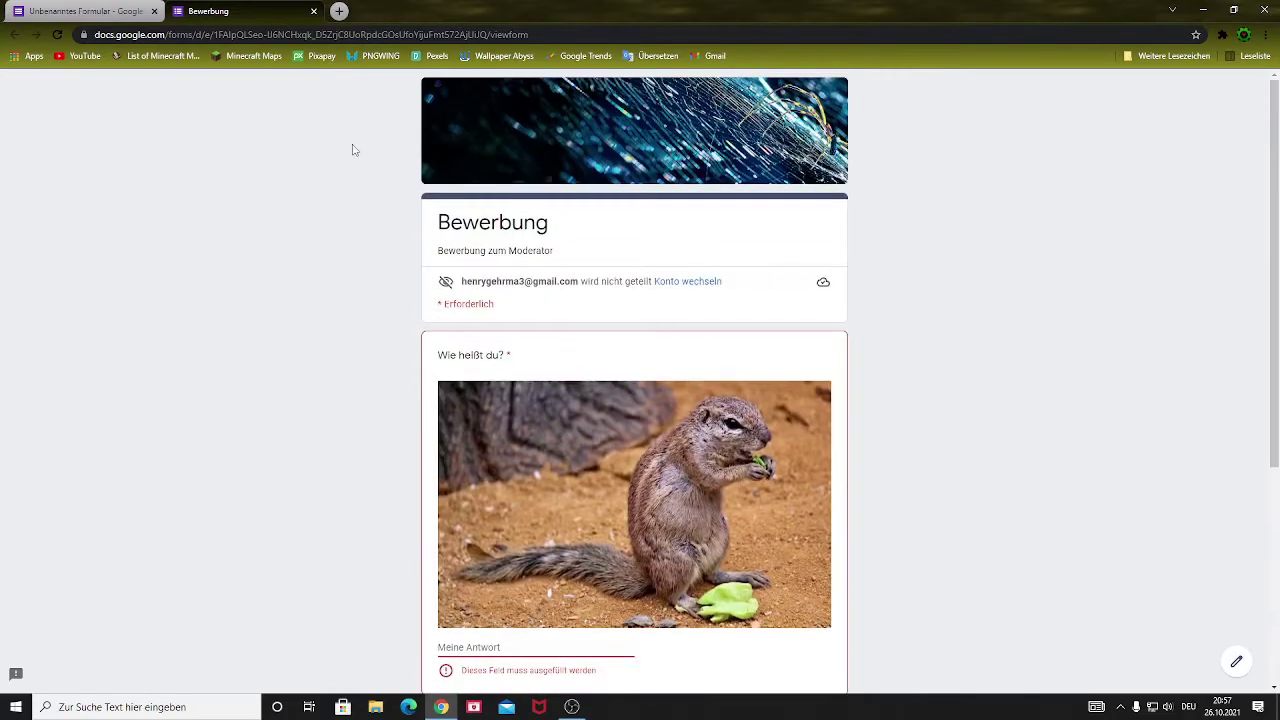
click(313, 11)
scroll(744, 423, down, 3)
scroll(744, 423, up, 3)
scroll(744, 423, down, 3)
scroll(744, 423, up, 2)
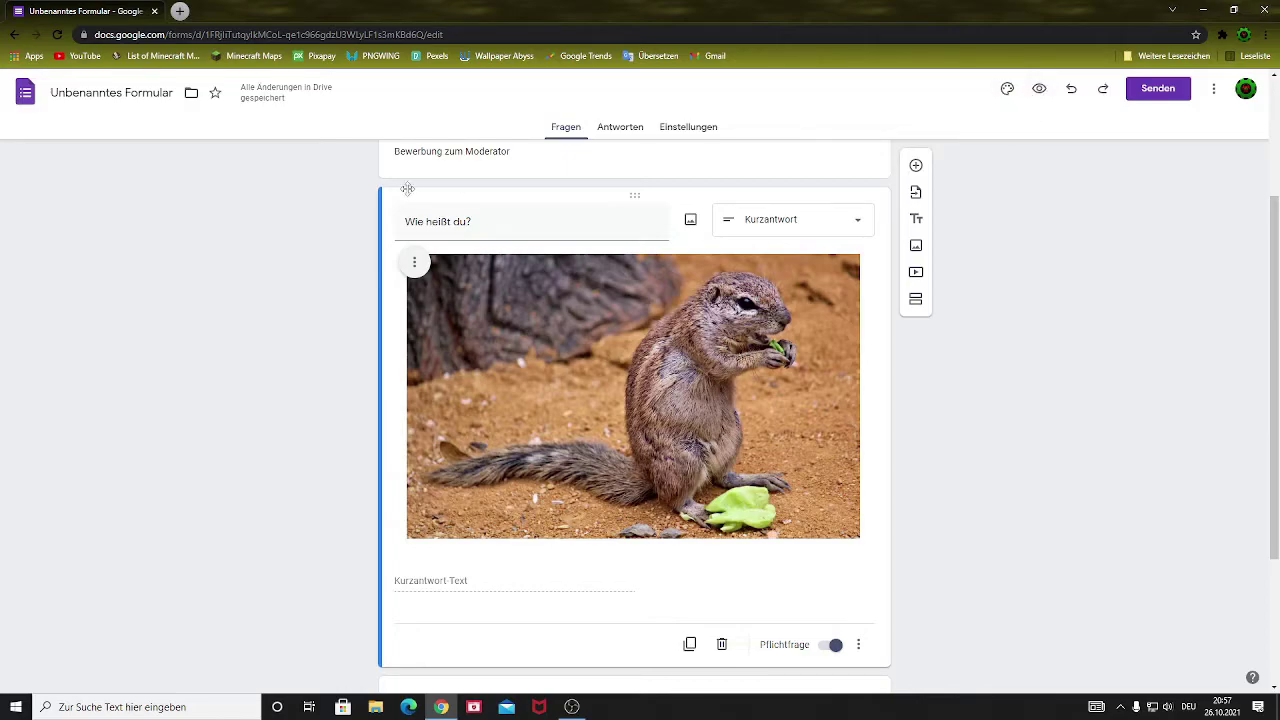
Try switching off response acceptance for the form and switch it back on.
click(630, 135)
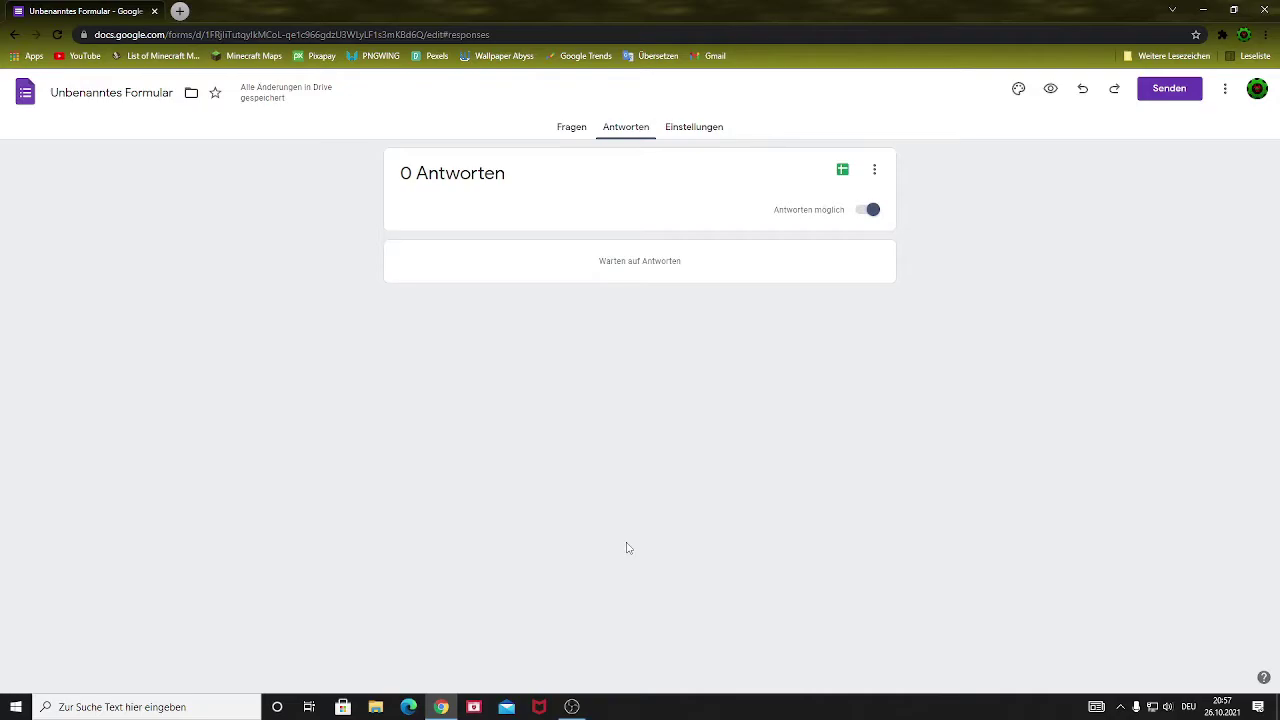
click(868, 209)
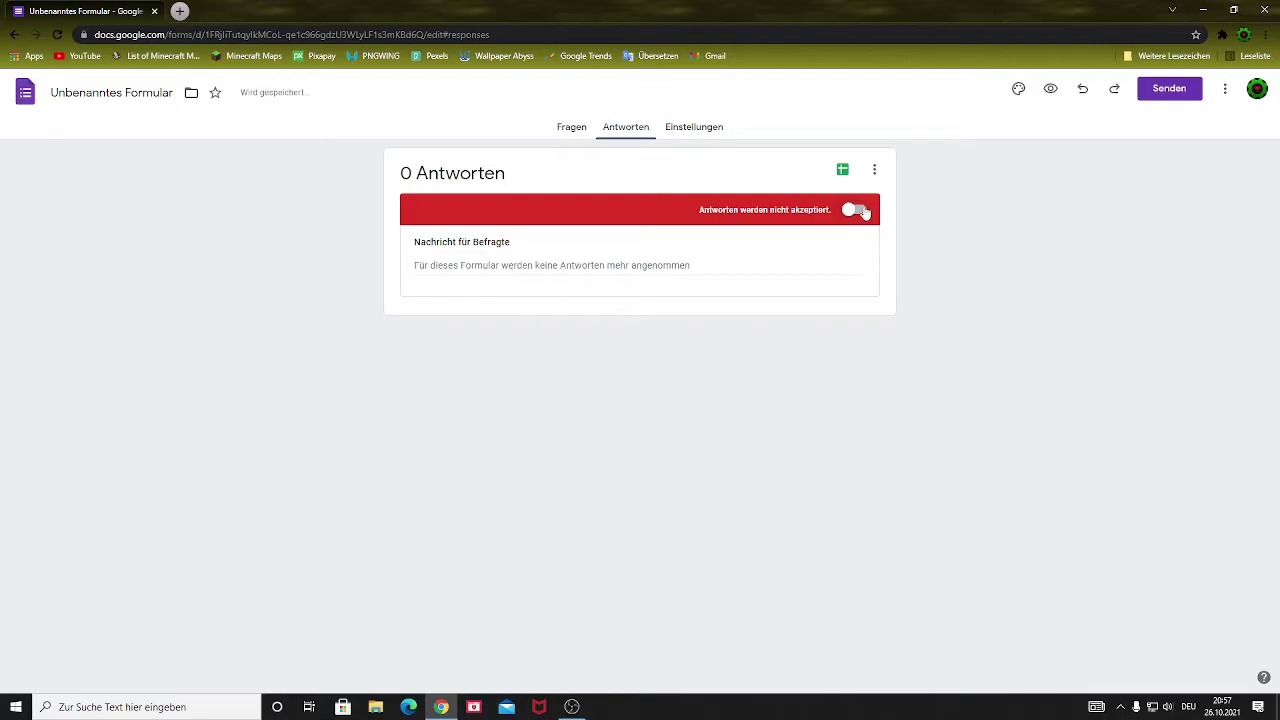
click(866, 211)
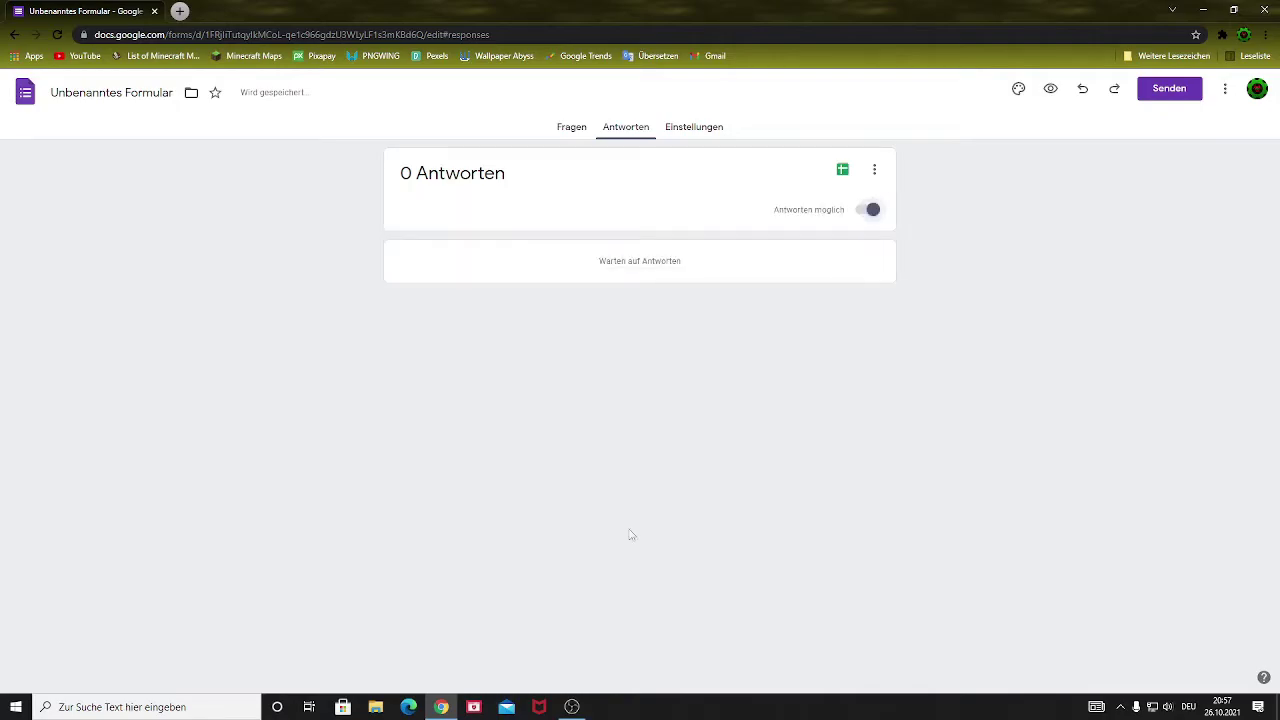
click(869, 210)
click(850, 211)
View the form's settings and return to its questions.
click(698, 127)
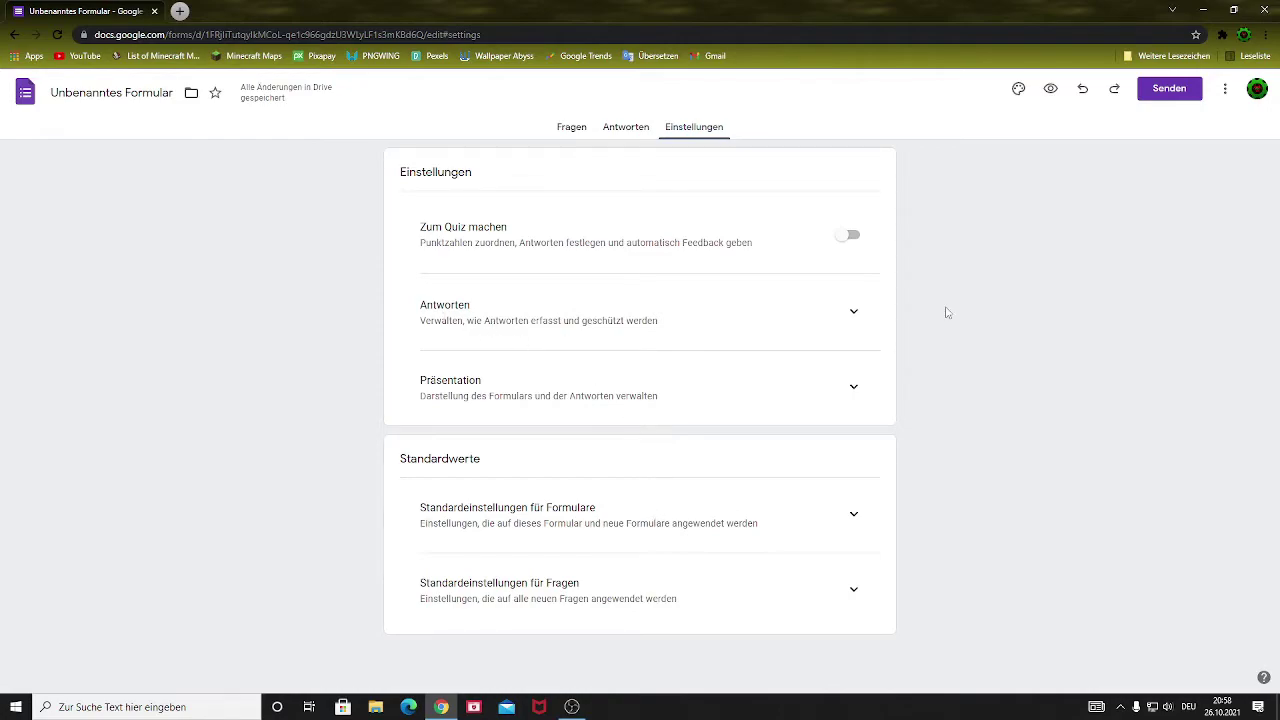
click(568, 127)
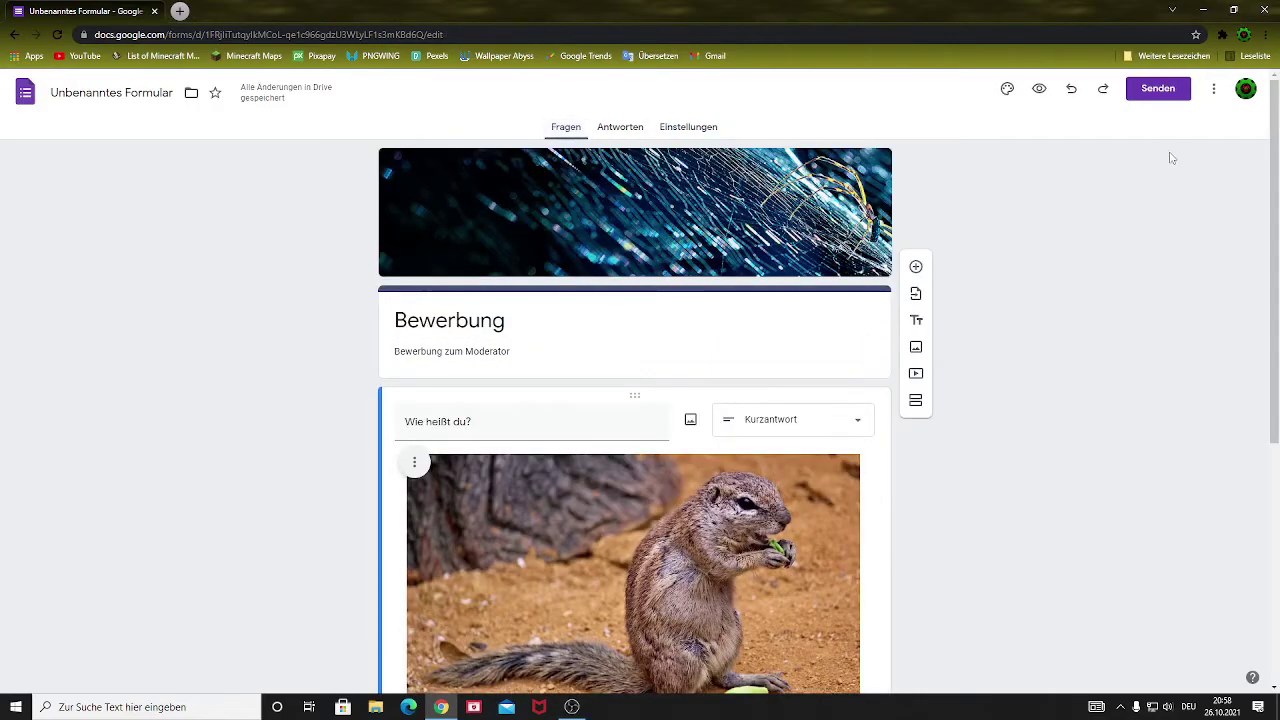
Generate a shortened sharing link for the form and copy it.
click(1143, 92)
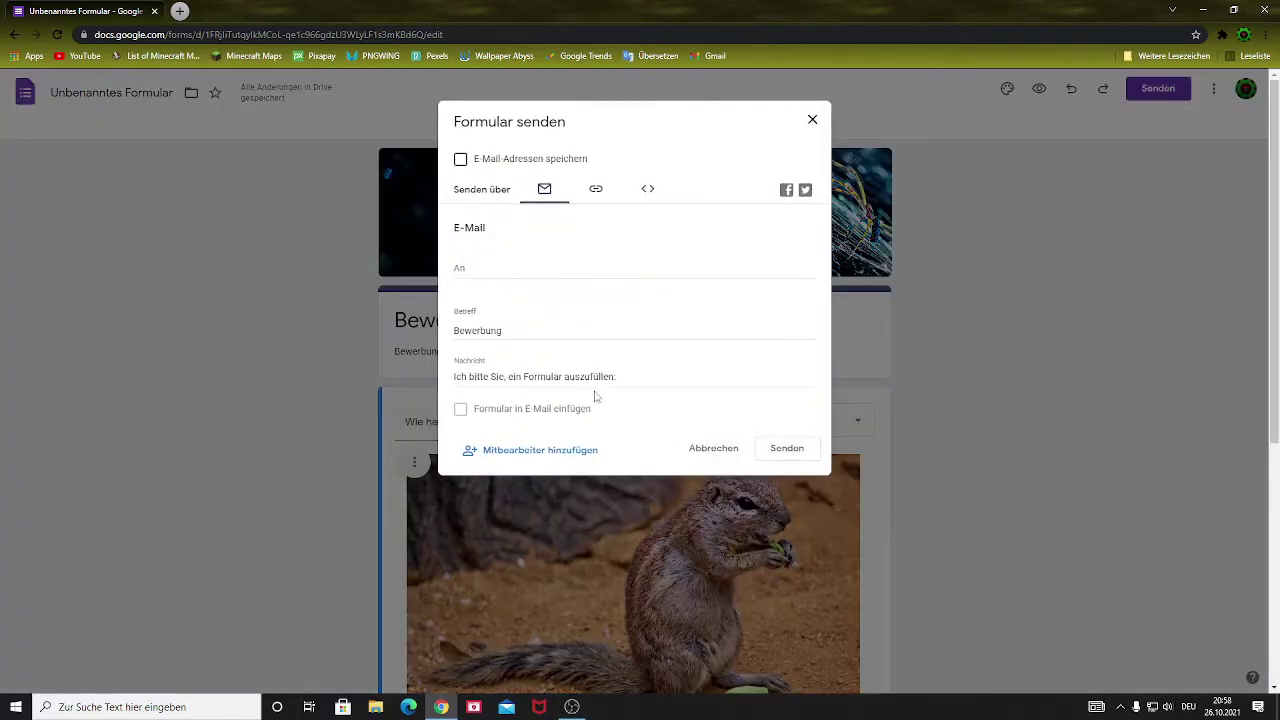
click(596, 189)
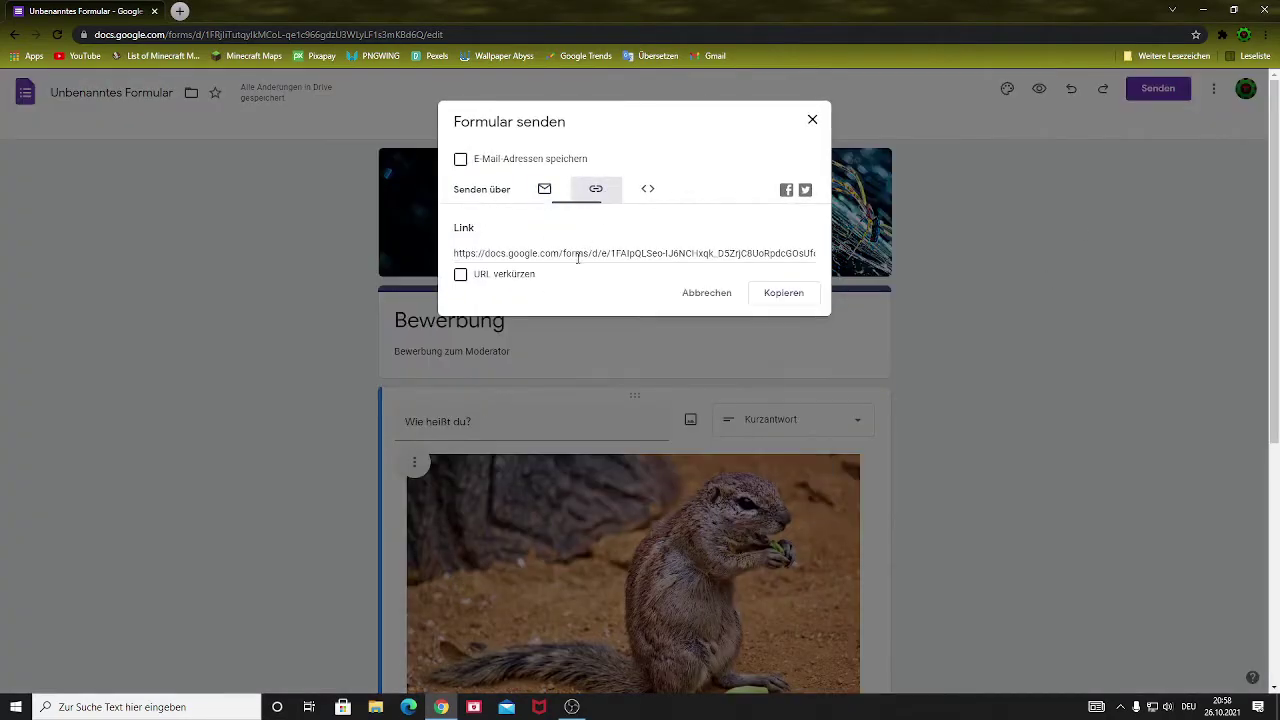
click(460, 276)
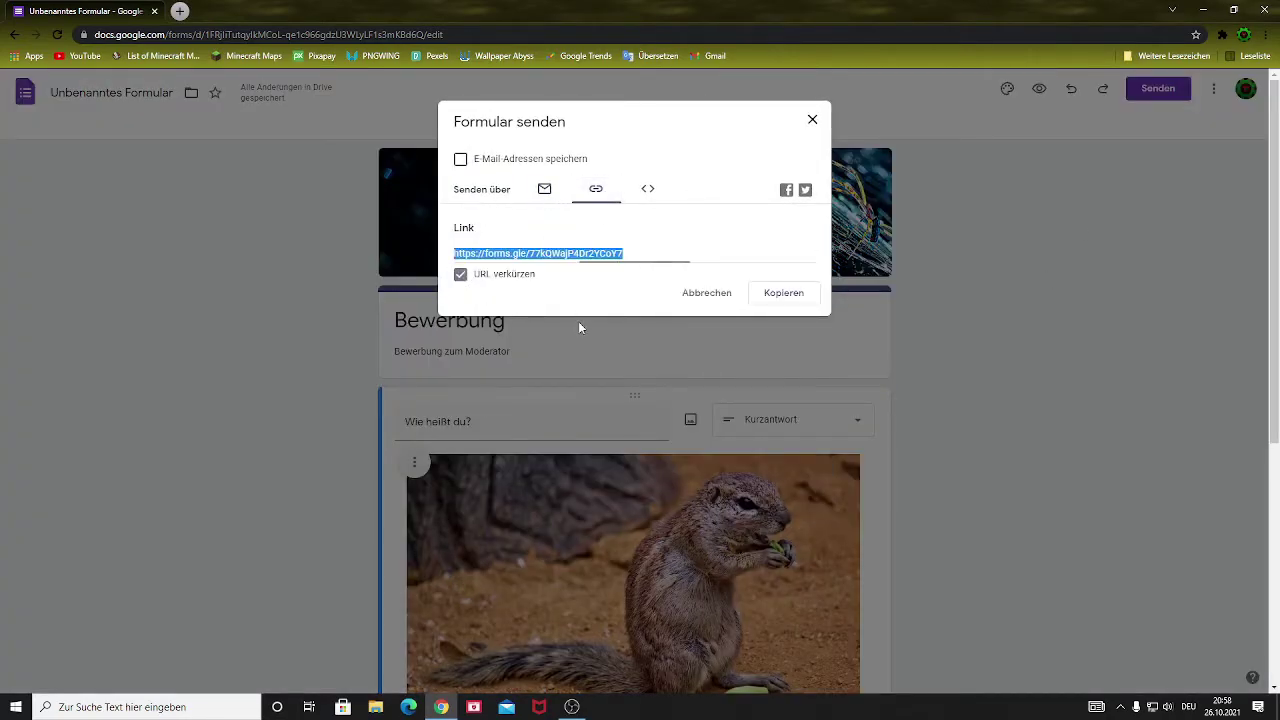
click(778, 292)
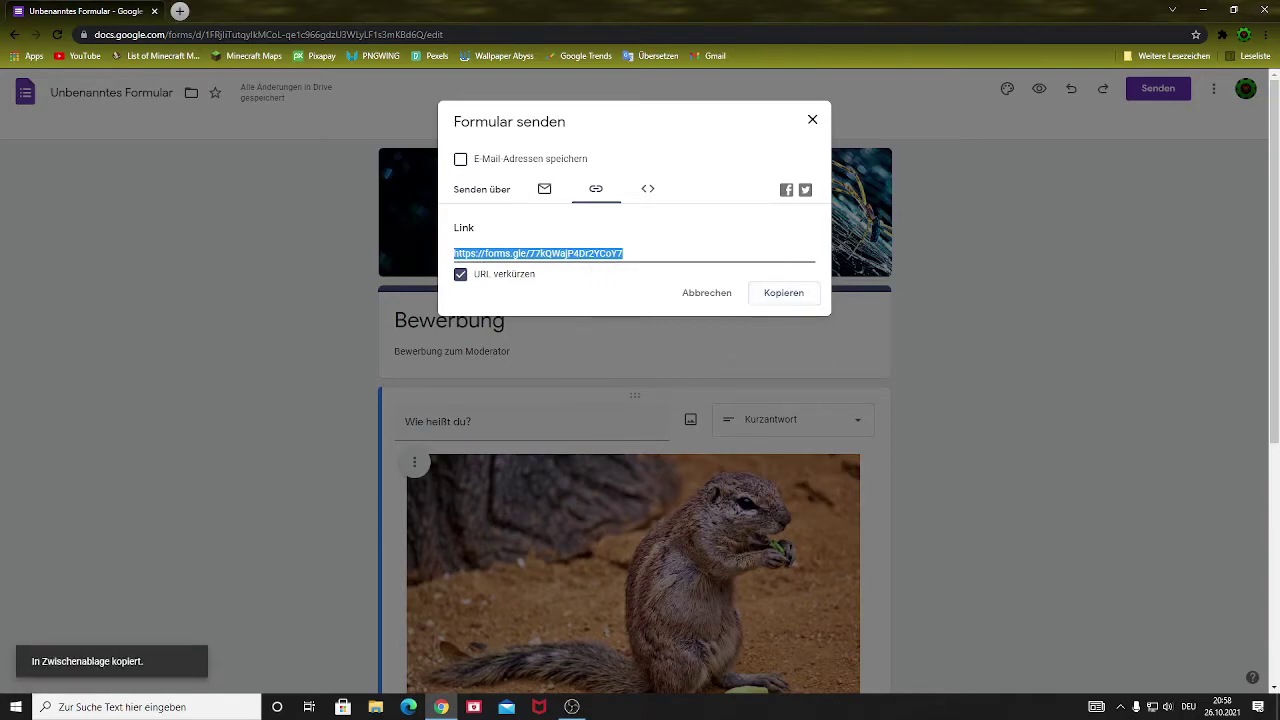
Search the computer for "discord" and switch to the Discord app.
click(165, 707)
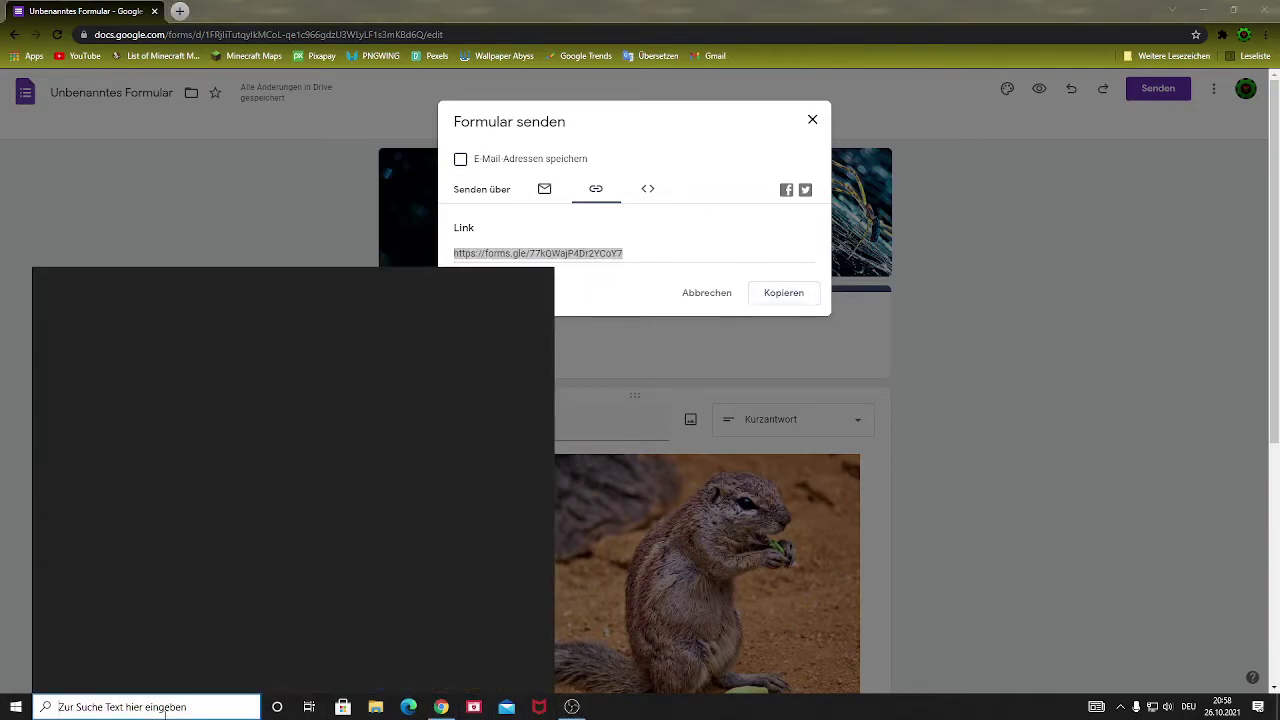
text(discord)
key(Return)
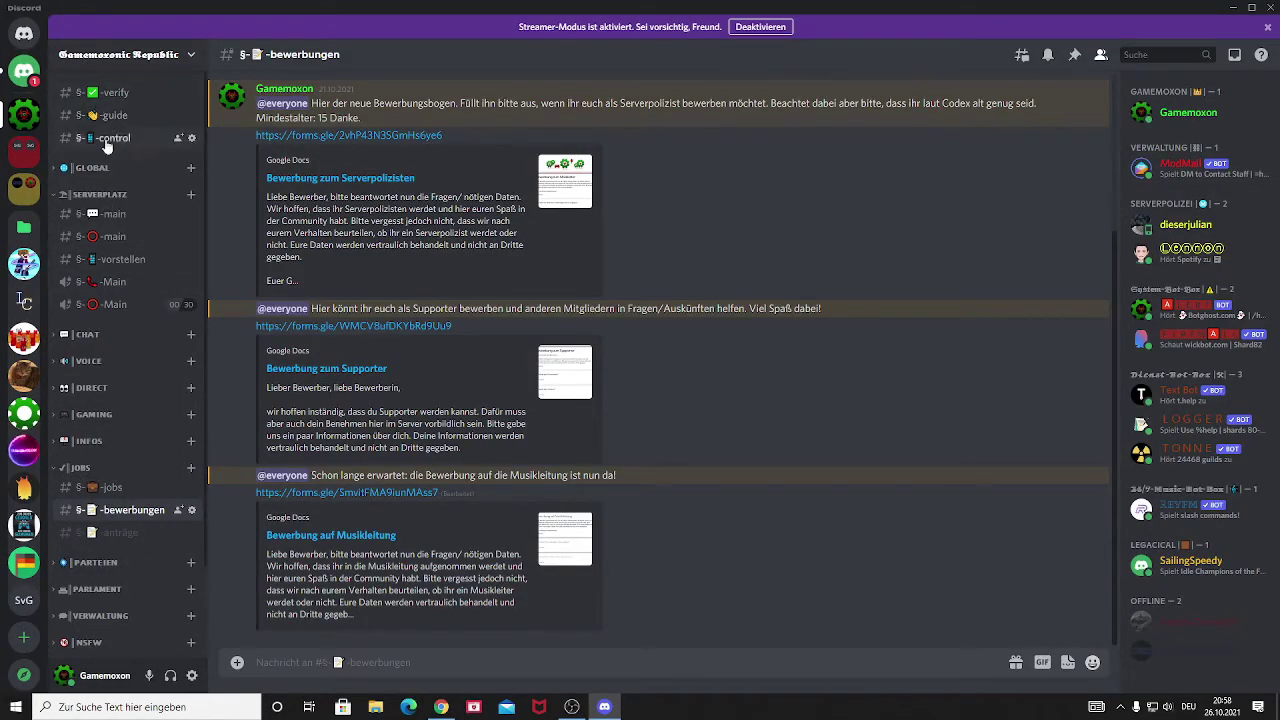
Post the copied short form link in the nsfw channel of the Texonic server.
click(24, 450)
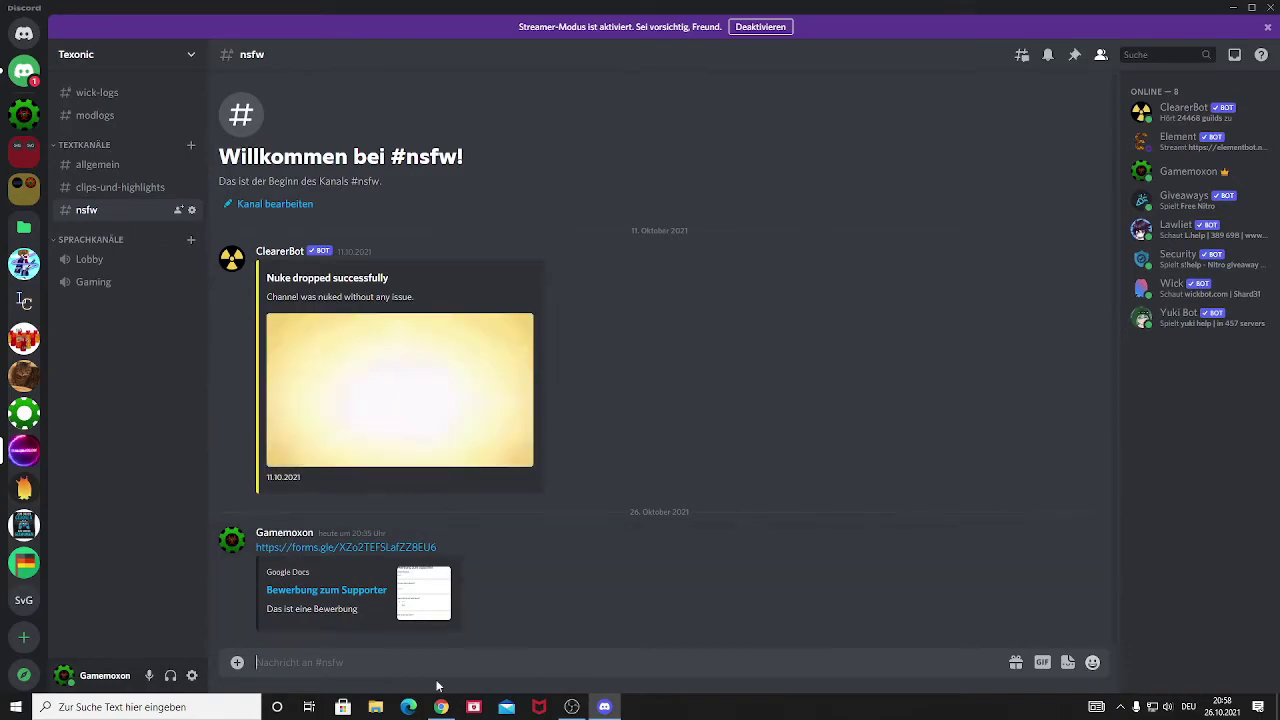
text(https://forms.gle/77kQWajP4Dr2YCoY7)
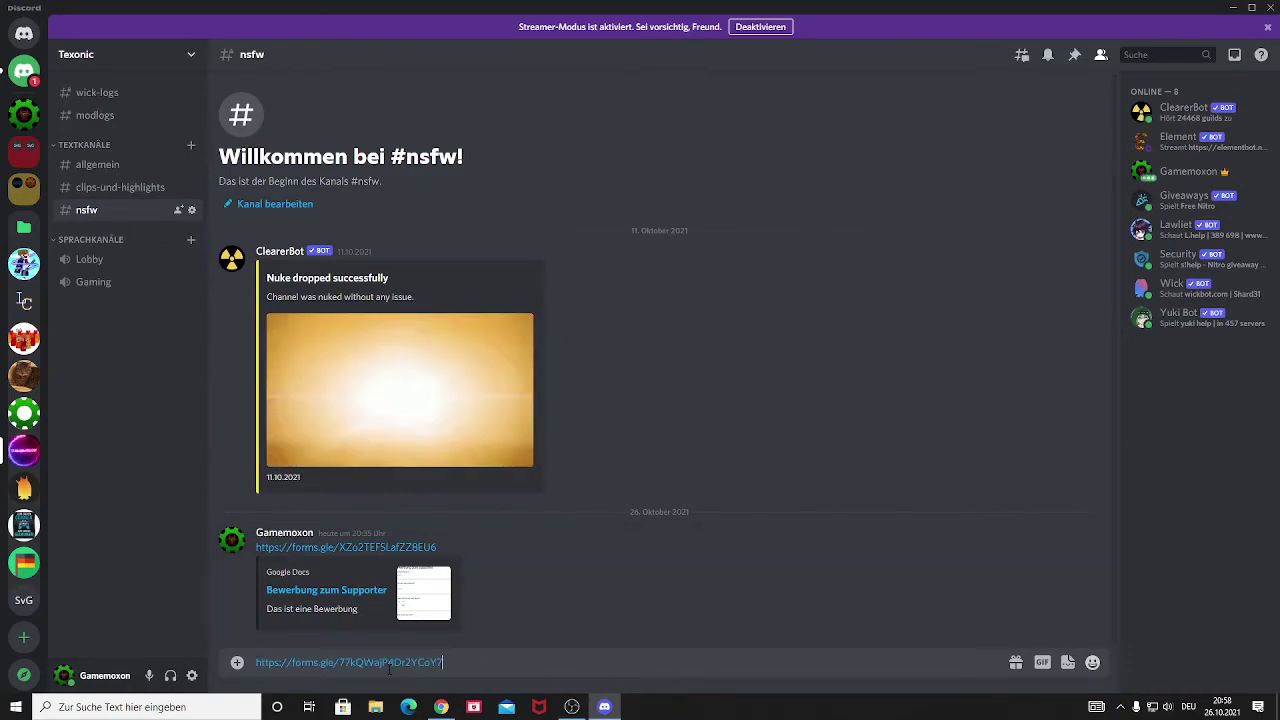
key(Return)
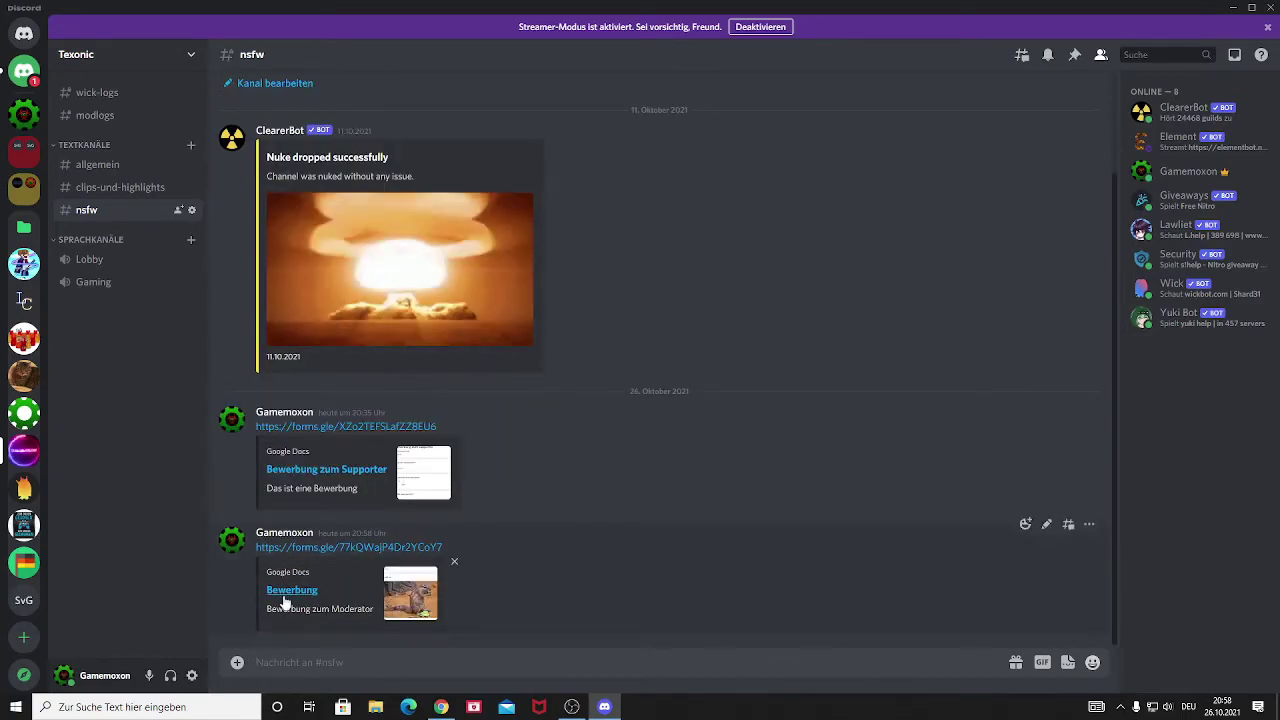
Open the posted Bewerbung form in the browser, confirming the external link, and look through its questions.
click(287, 591)
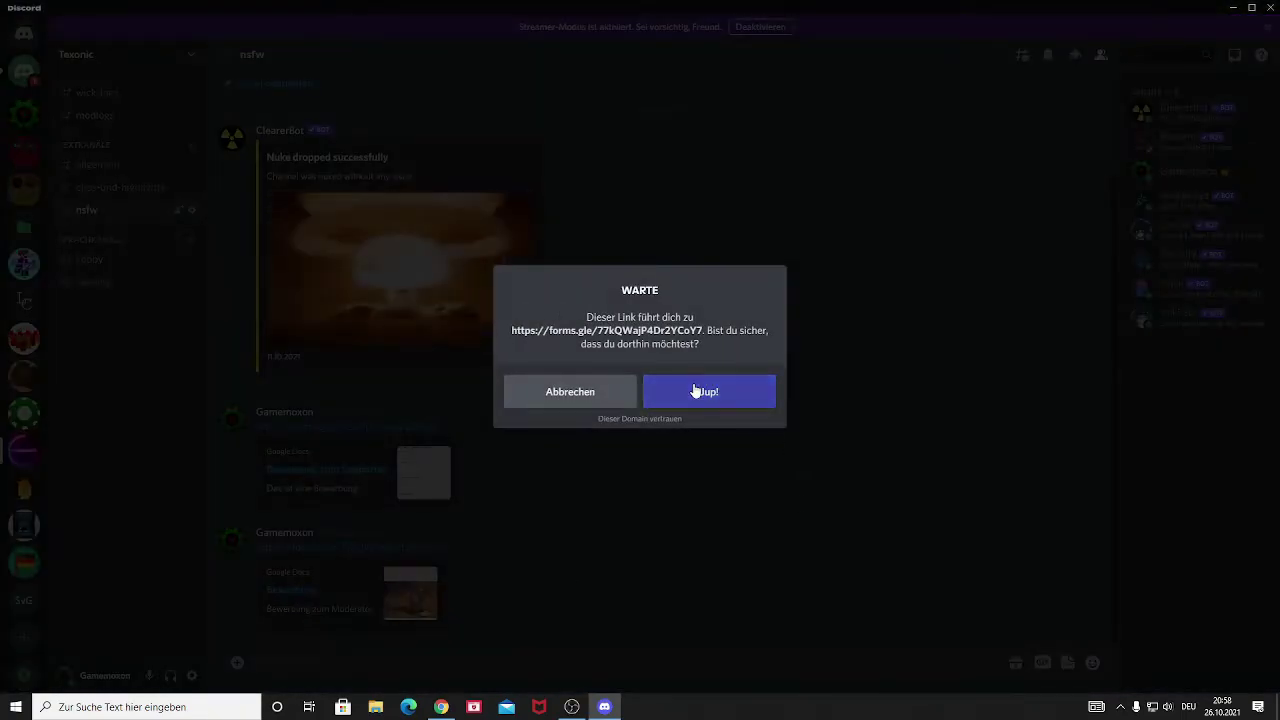
click(696, 390)
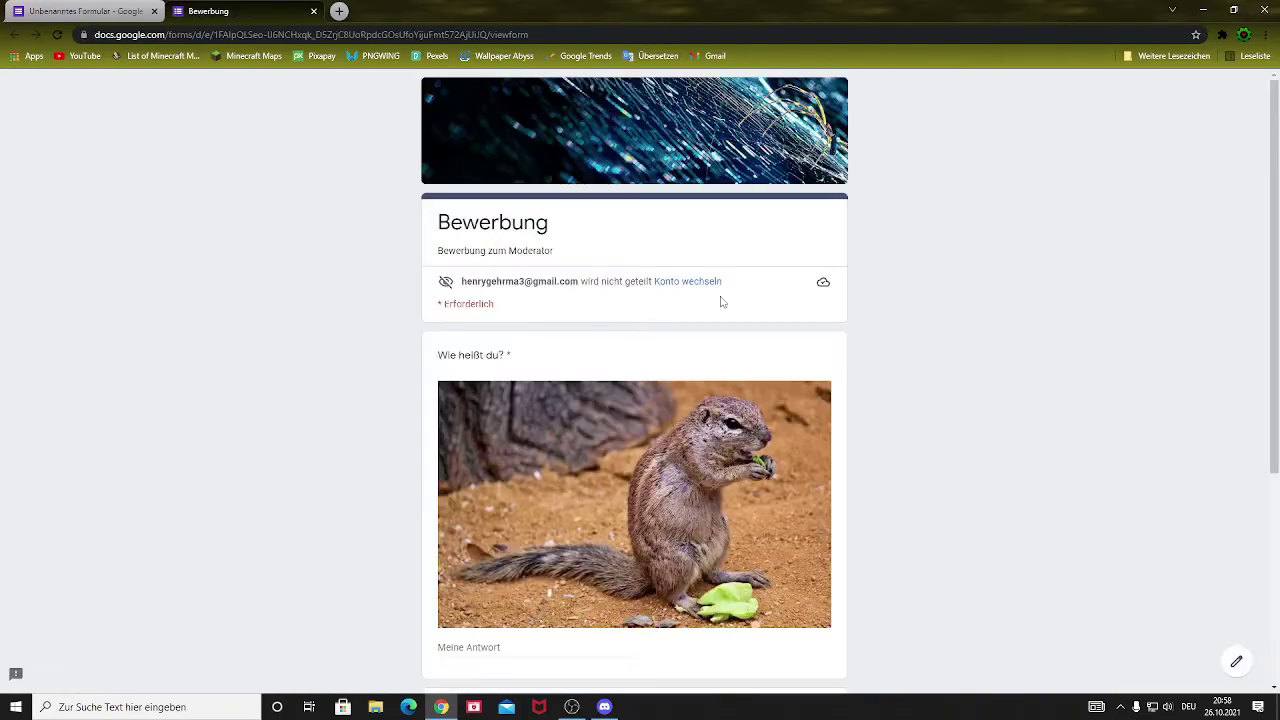
scroll(492, 297, down, 4)
scroll(519, 343, up, 4)
scroll(502, 398, down, 3)
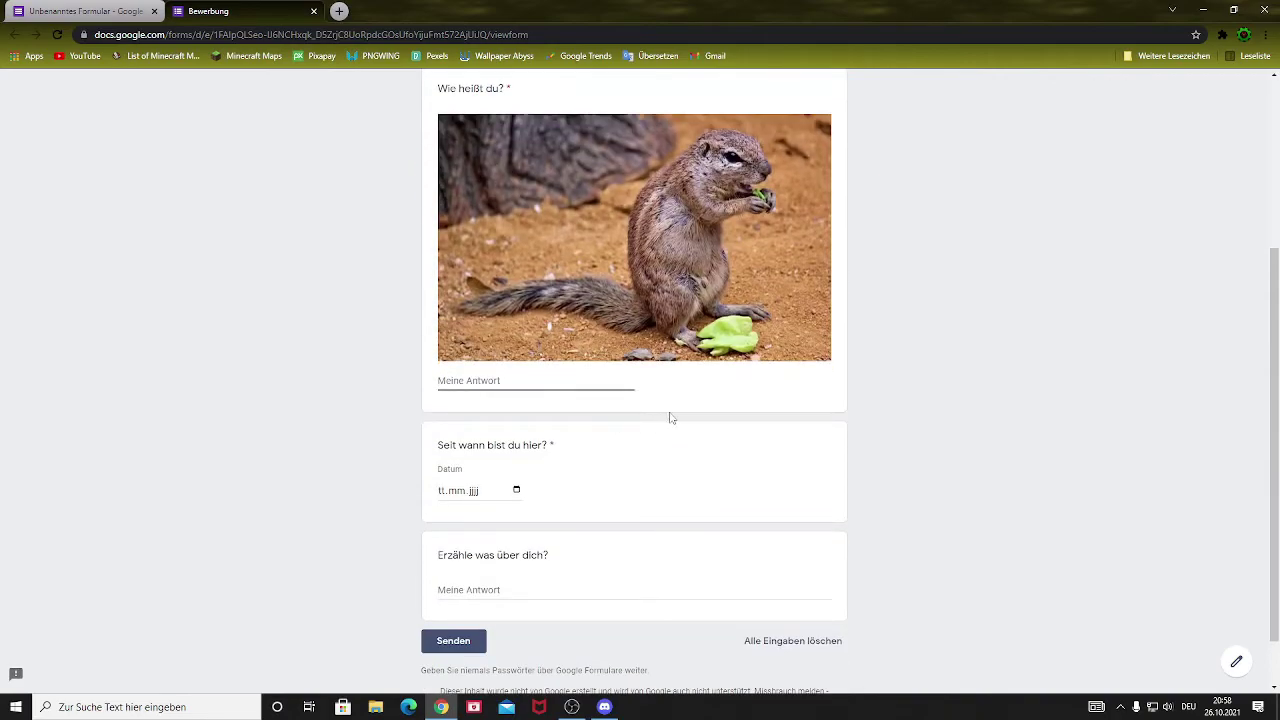
Answer the form's name question with the applicant's nickname and set the date answer to 30.09.2021.
text(c)
click(516, 490)
click(511, 552)
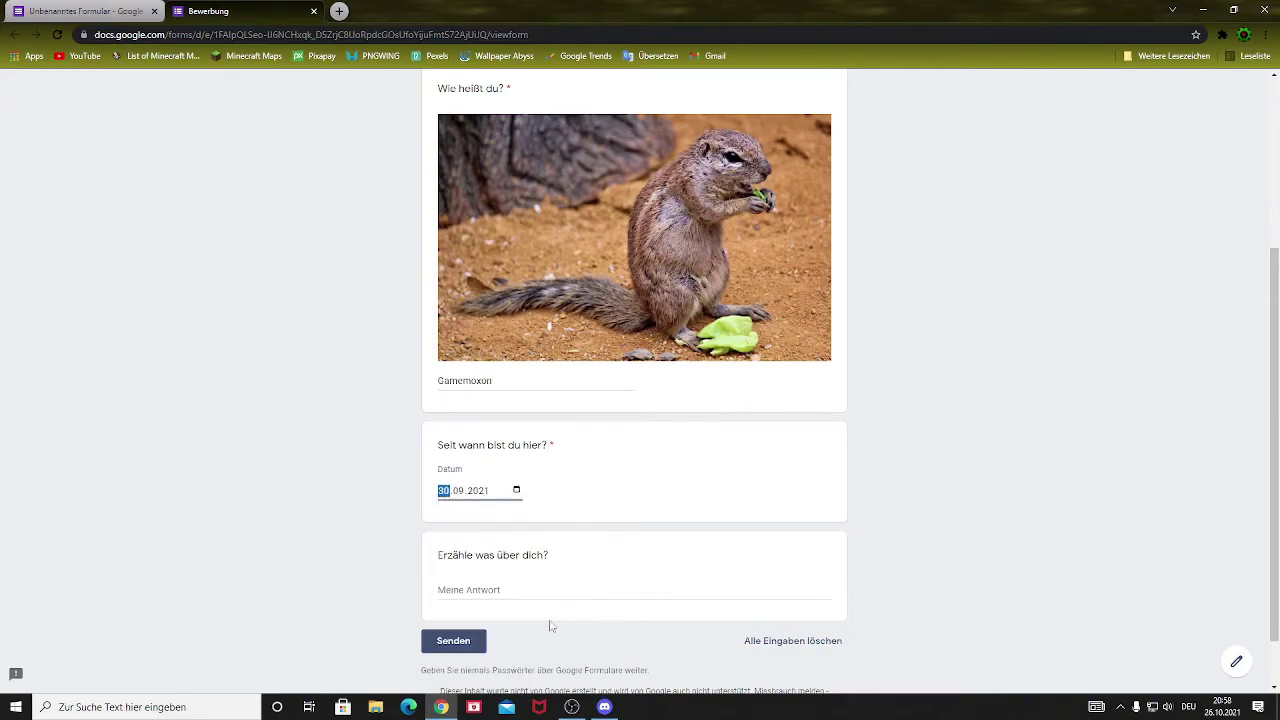
Change the answer to "Seit wann bist du hier?" to 30.11.2025.
click(518, 490)
click(545, 514)
click(545, 514)
click(545, 514)
click(545, 514)
click(545, 514)
click(545, 514)
click(478, 514)
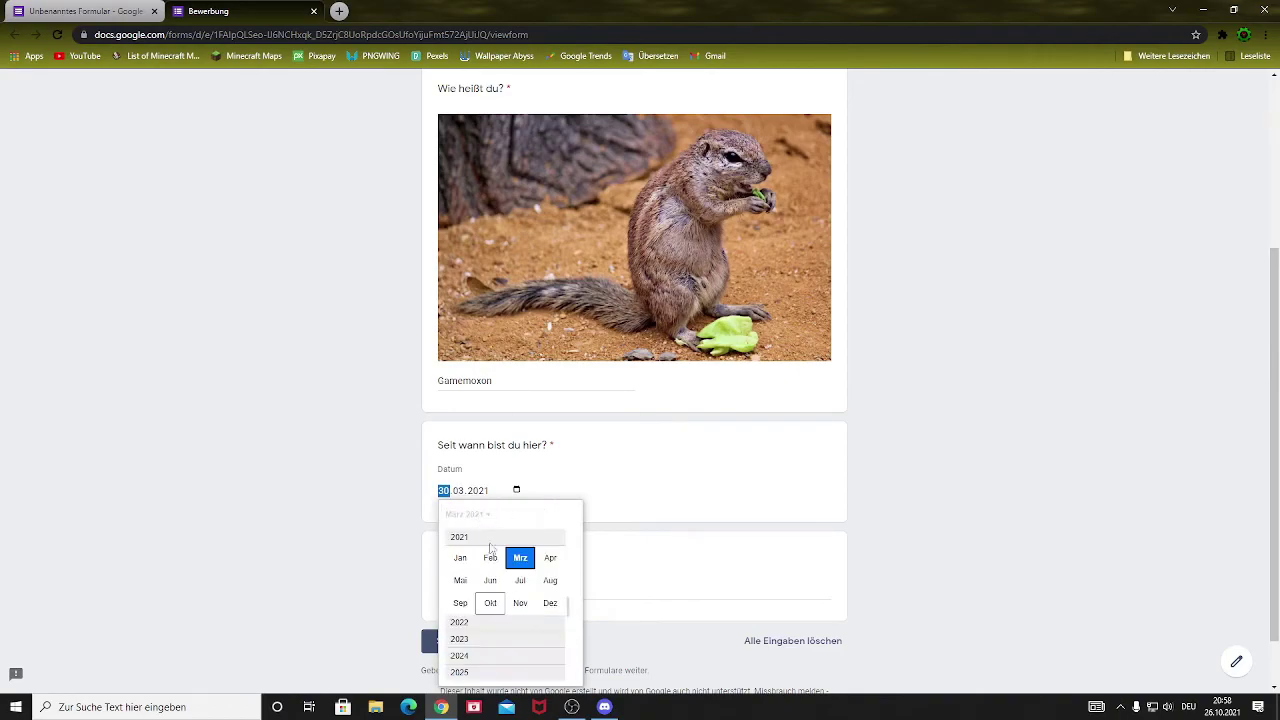
scroll(490, 600, down, 1)
click(490, 651)
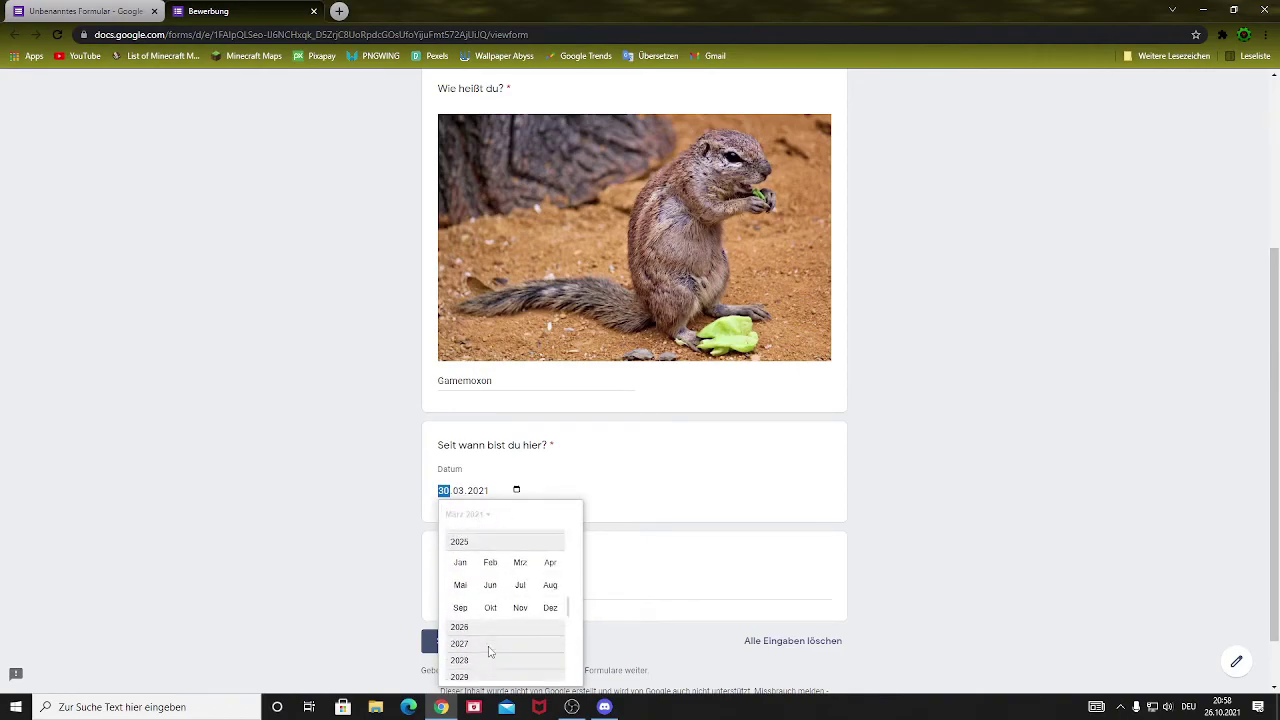
click(520, 605)
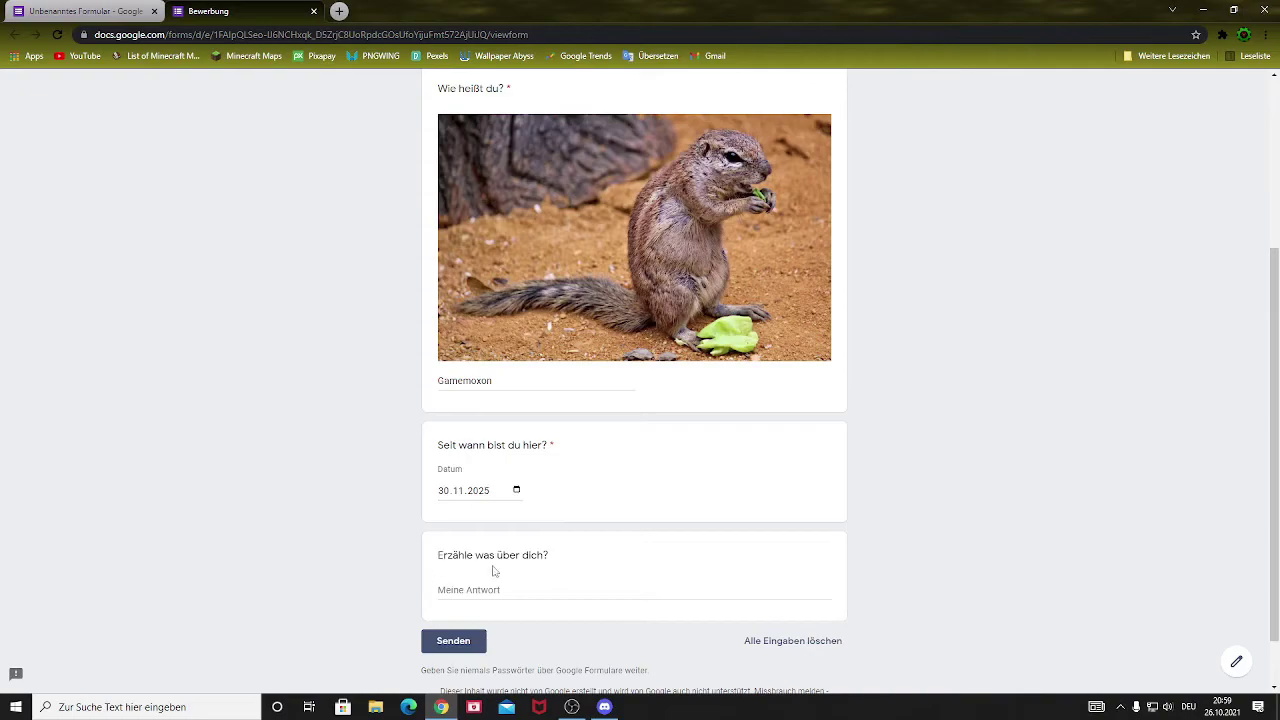
Answer "Erzähle was über dich?" with "YouTuber" and submit the application form.
click(543, 594)
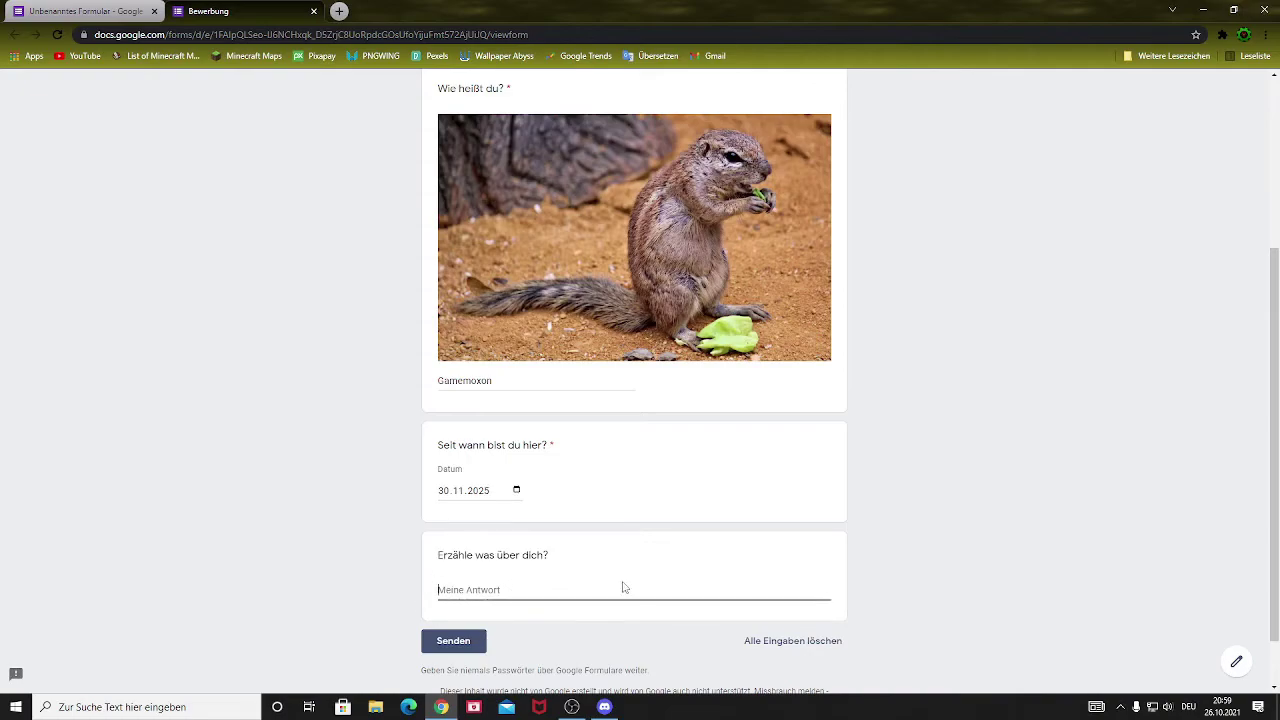
text(YouTuber)
scroll(612, 440, up, 3)
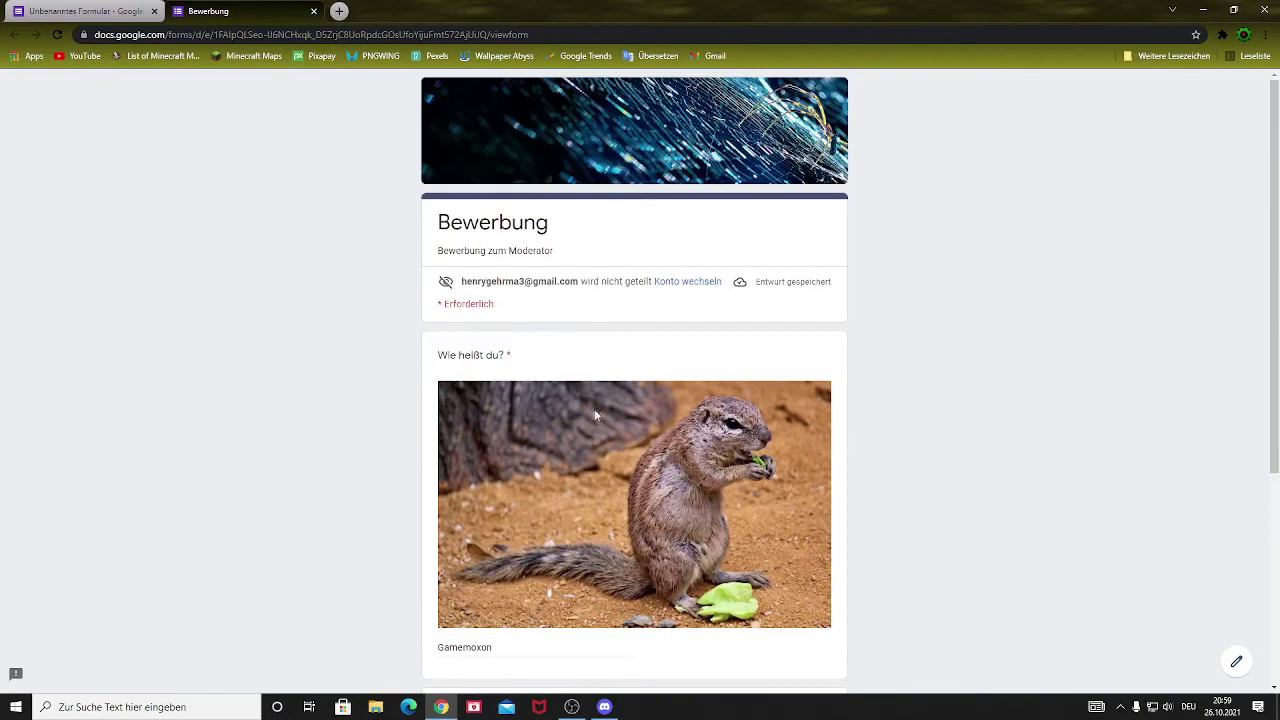
scroll(768, 518, down, 3)
click(452, 574)
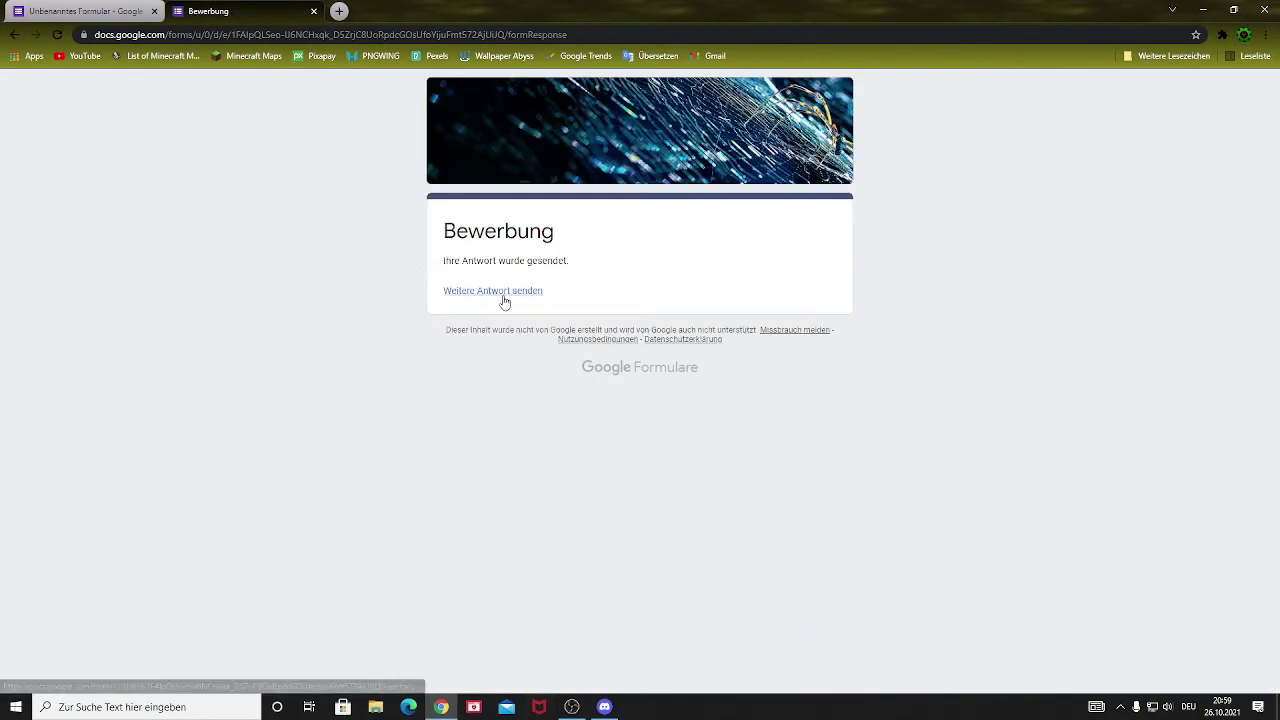
Open a blank form for a further response, look it over, and close it without answering.
click(505, 291)
scroll(569, 389, down, 3)
scroll(407, 273, up, 3)
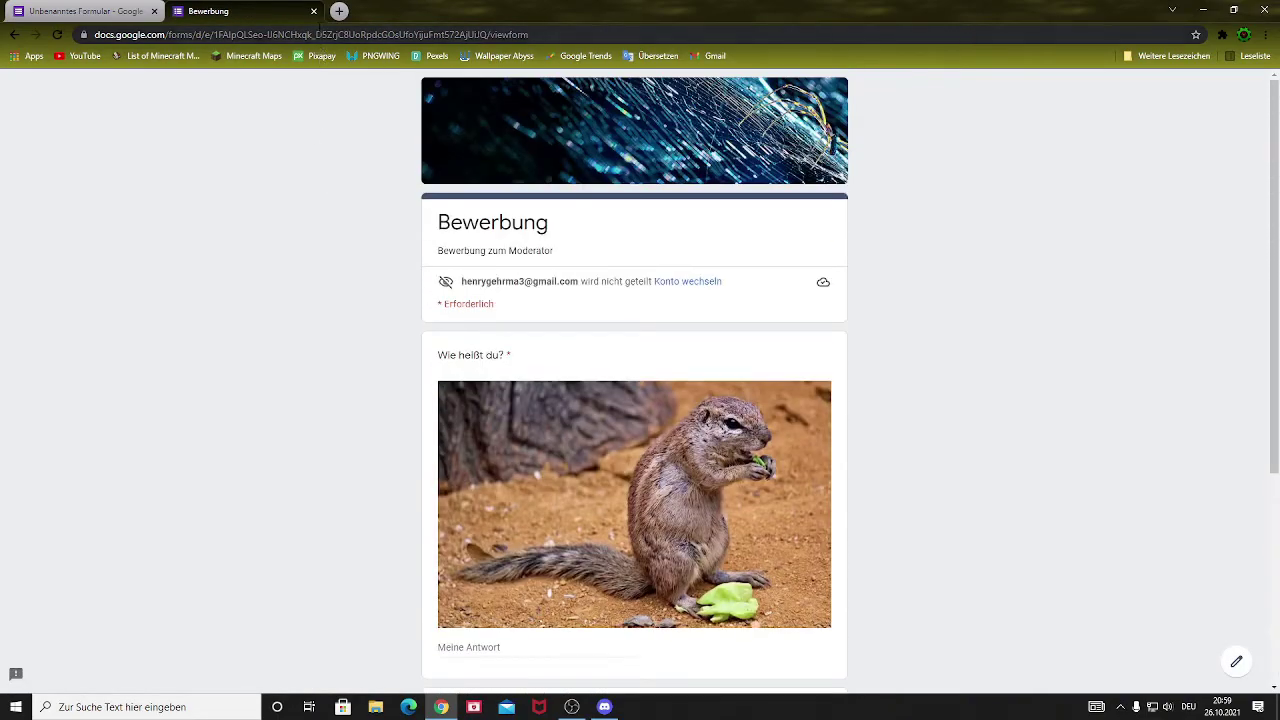
click(313, 11)
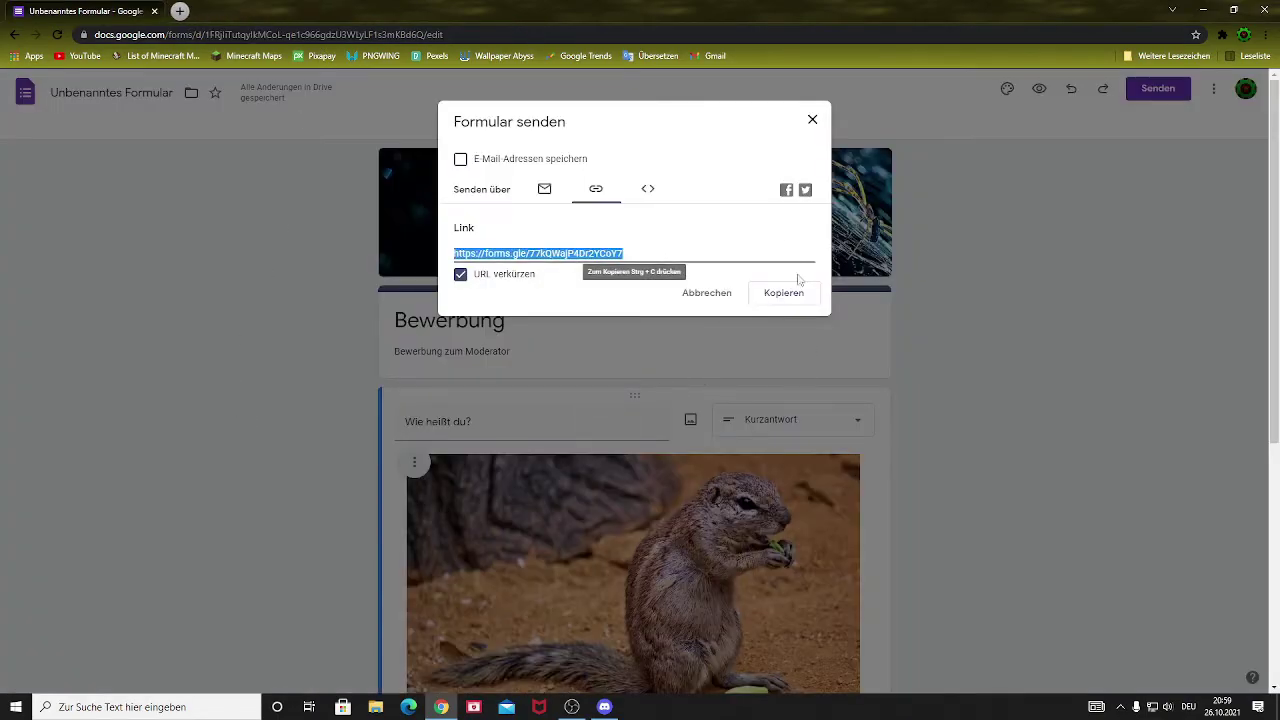
Dismiss the form's sending dialog and look over the questions in the editor.
click(812, 121)
scroll(534, 417, down, 5)
scroll(569, 597, up, 5)
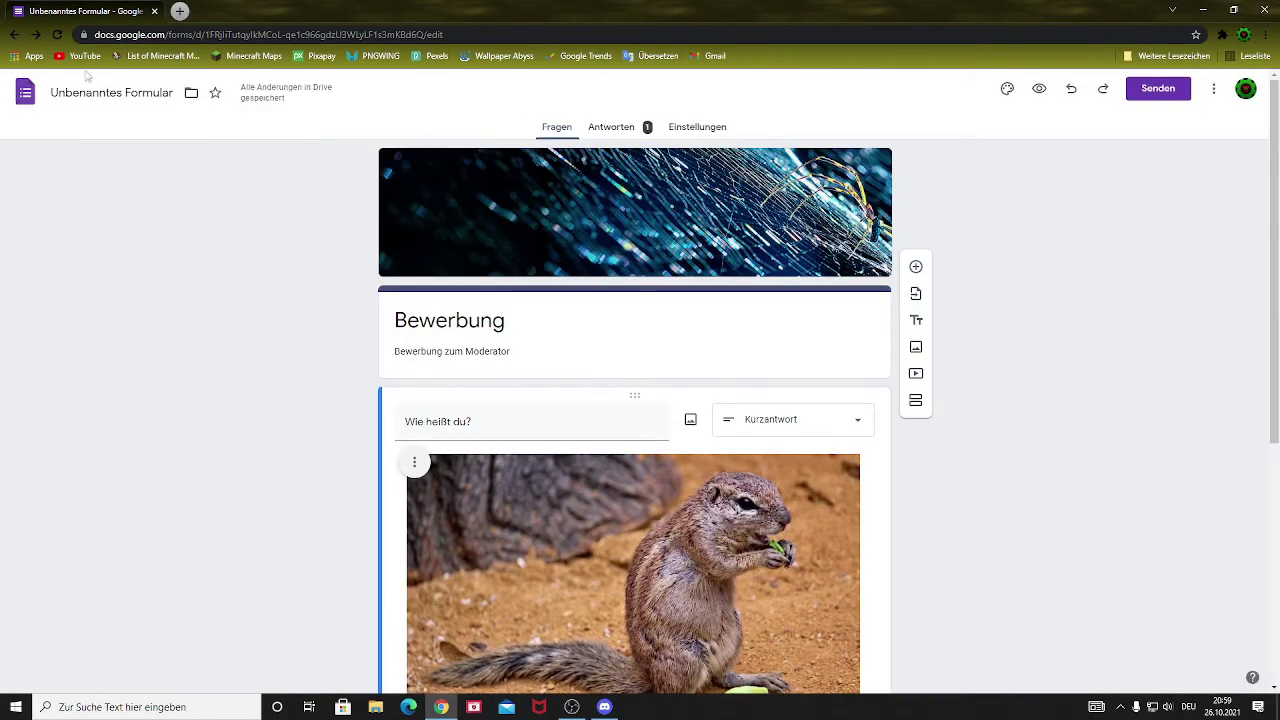
Reopen Unbenanntes Formular from the overview of recent forms and view its summary of responses.
click(26, 93)
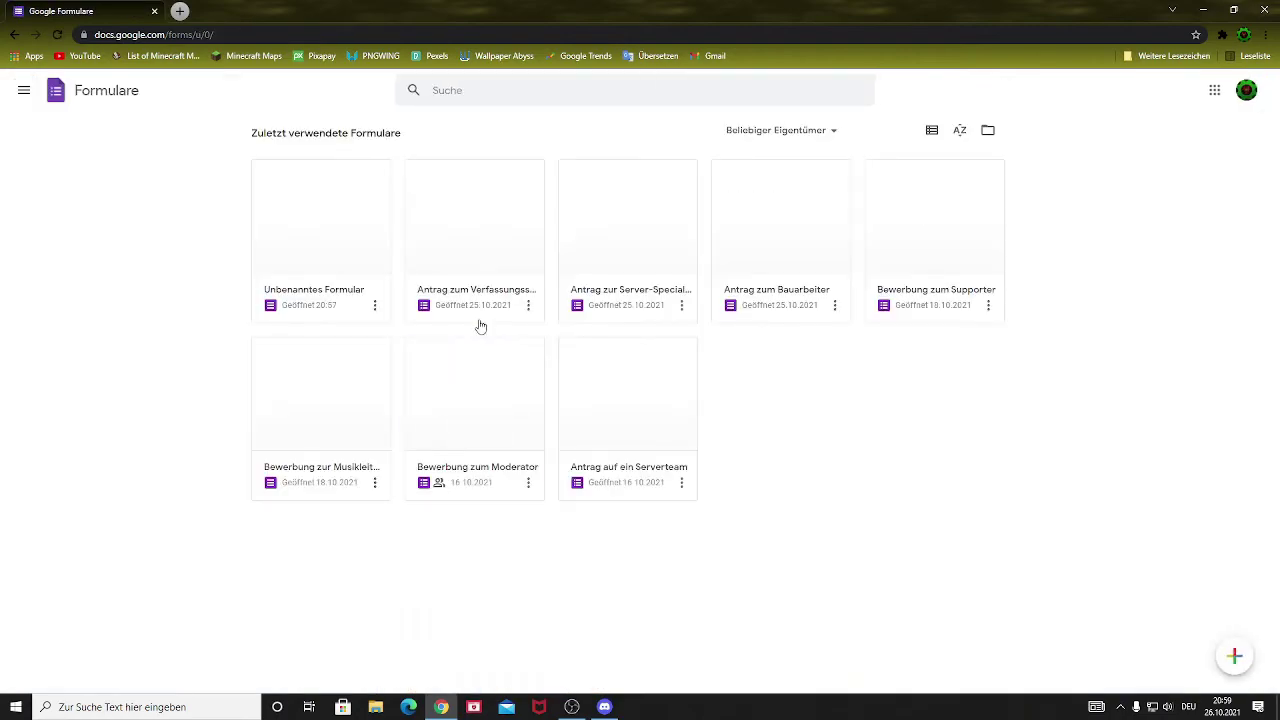
click(360, 258)
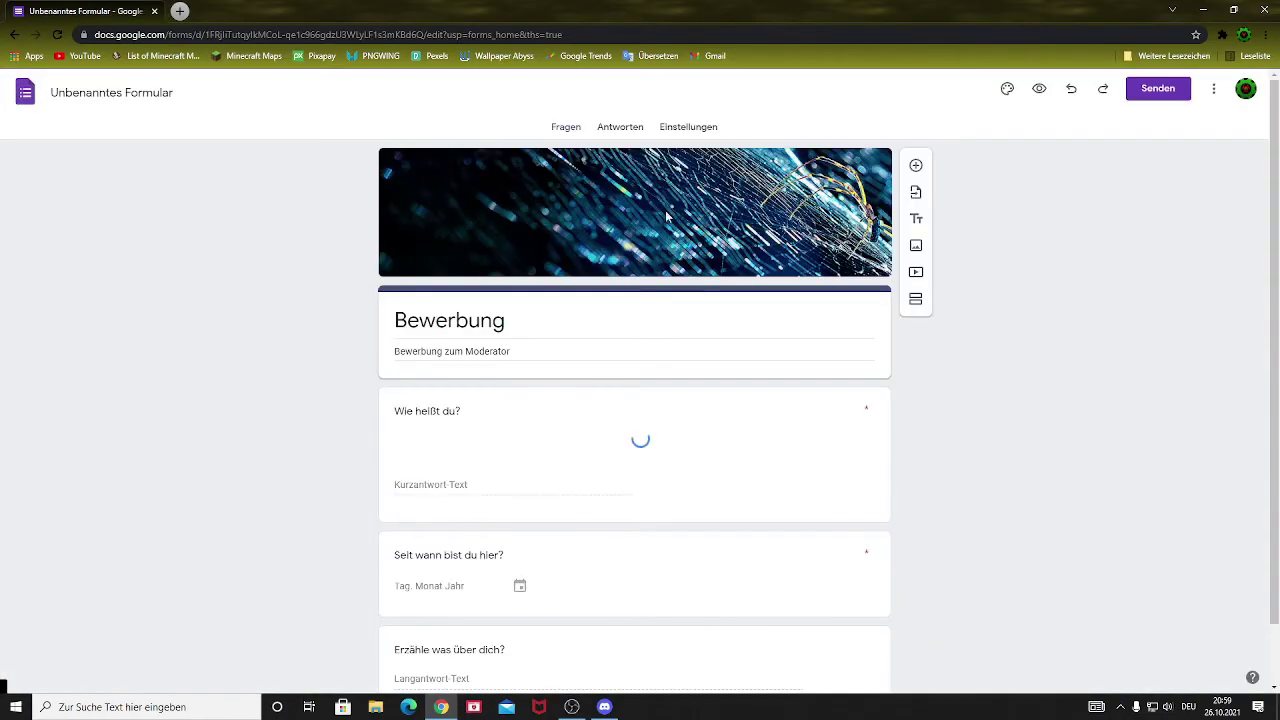
click(624, 131)
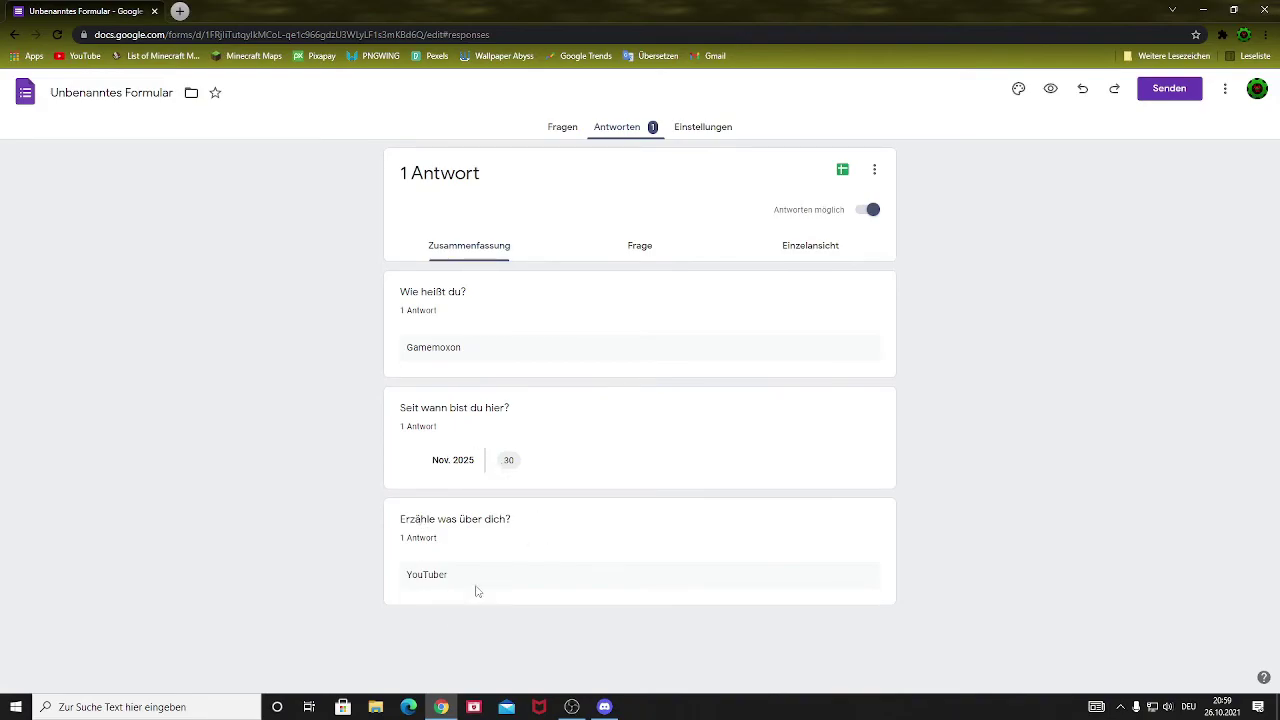
Switch off response acceptance for the form.
click(871, 209)
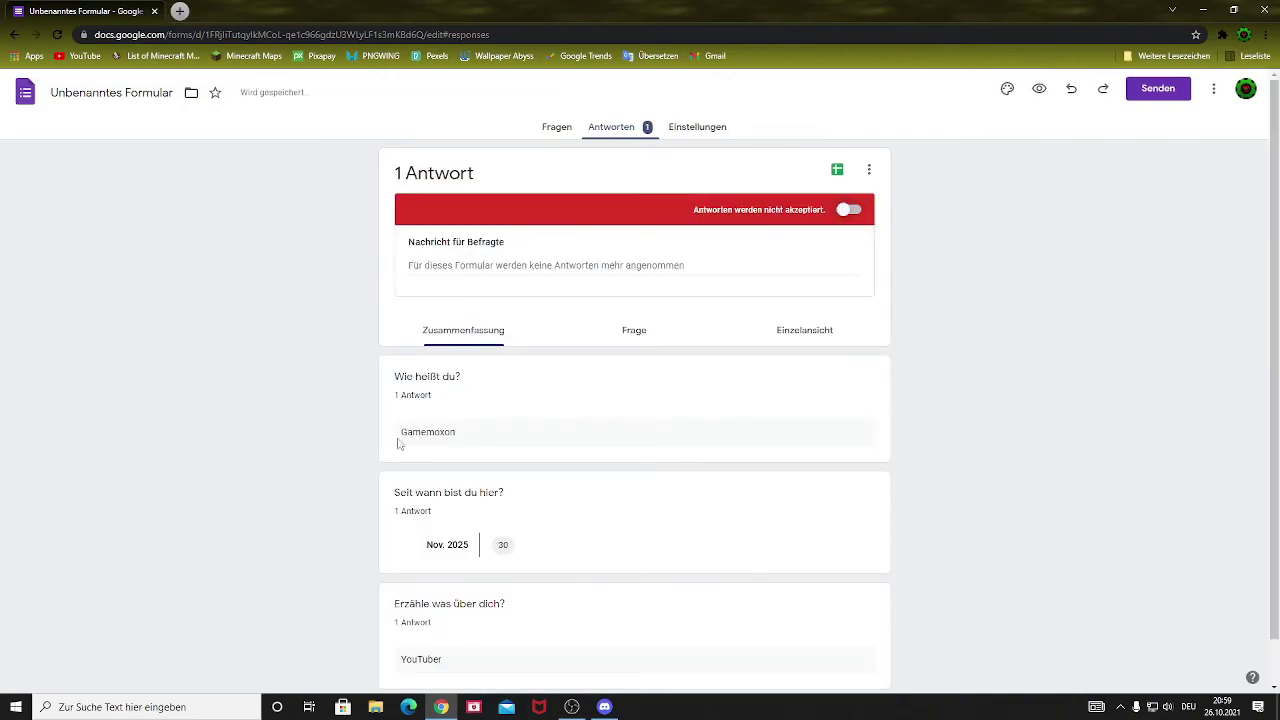